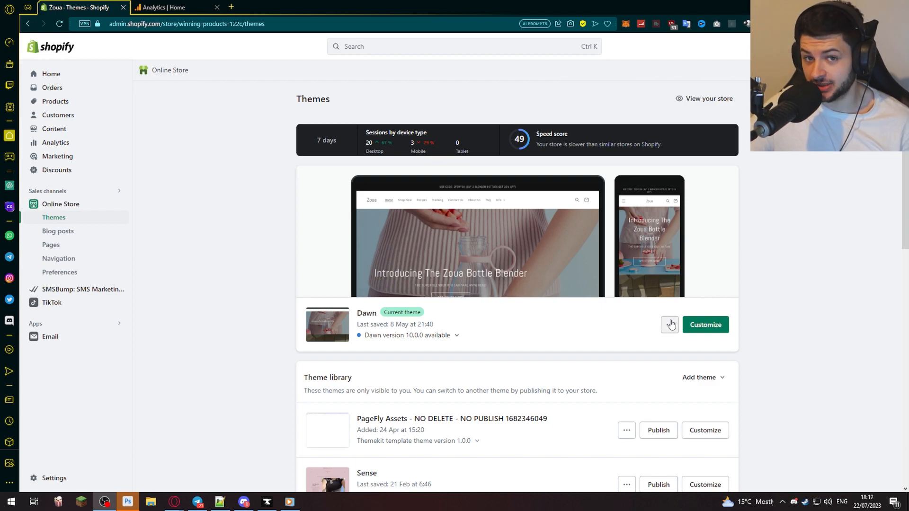
# - Open the code of the current Dawn theme to view its theme.liquid file
pyautogui.click(669, 324)
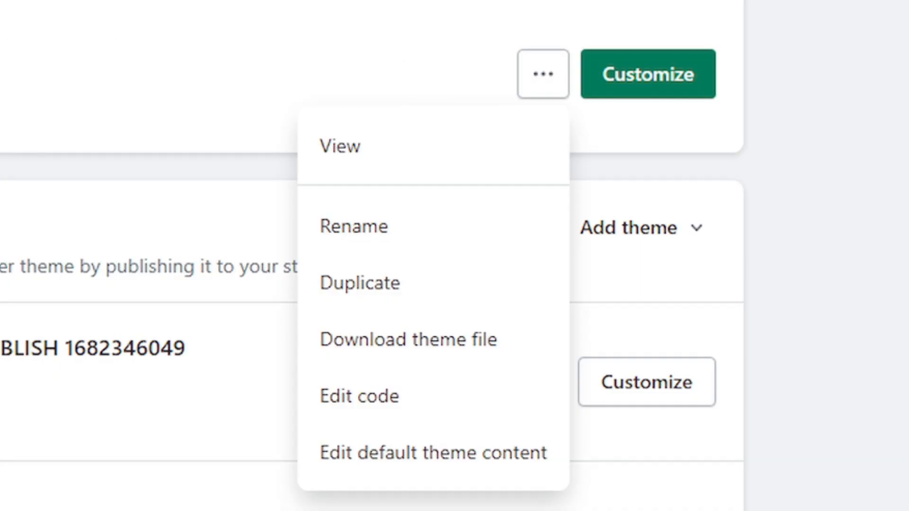
pyautogui.click(408, 395)
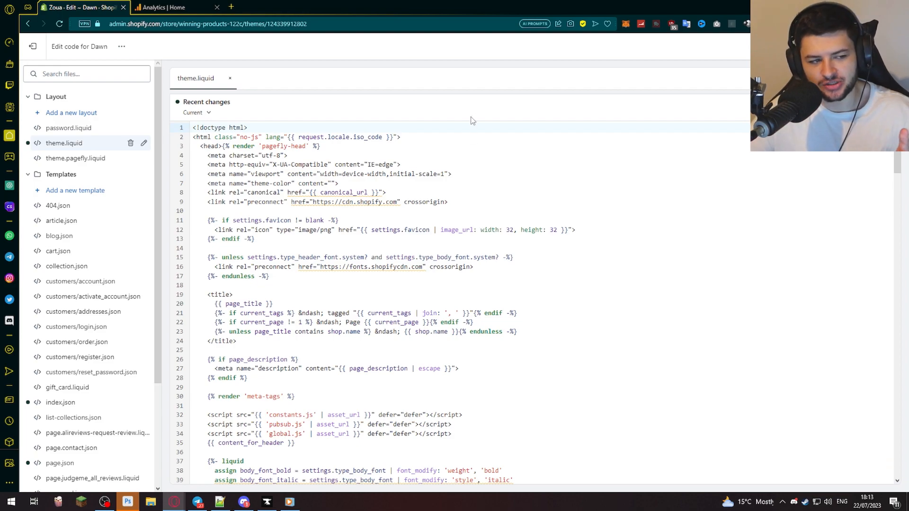
pyautogui.click(429, 151)
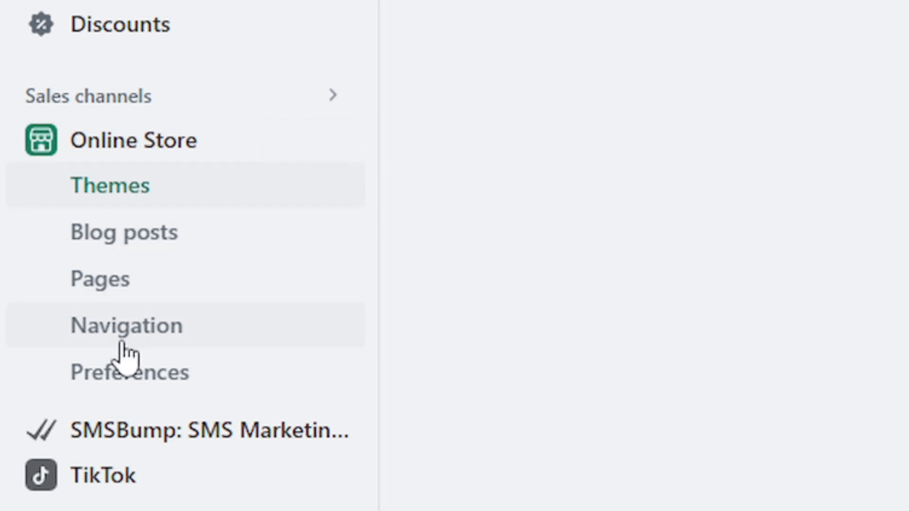
# - Open the Online Store preferences and find the Google Analytics section with its account code field
pyautogui.click(128, 382)
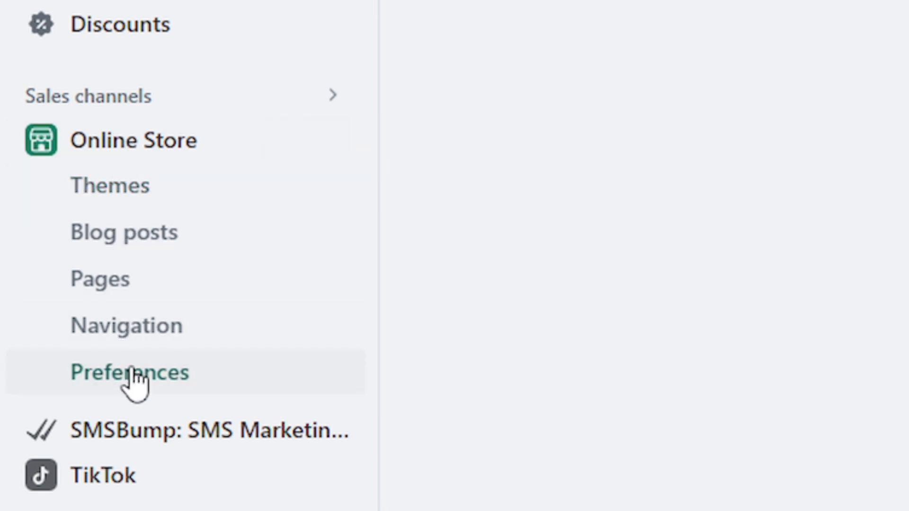
pyautogui.scroll(15, 544, 205)
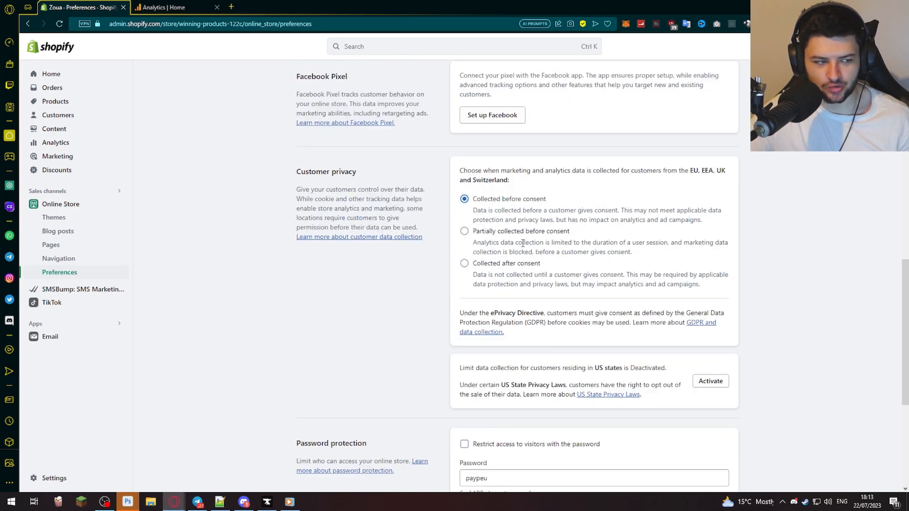
pyautogui.click(492, 356)
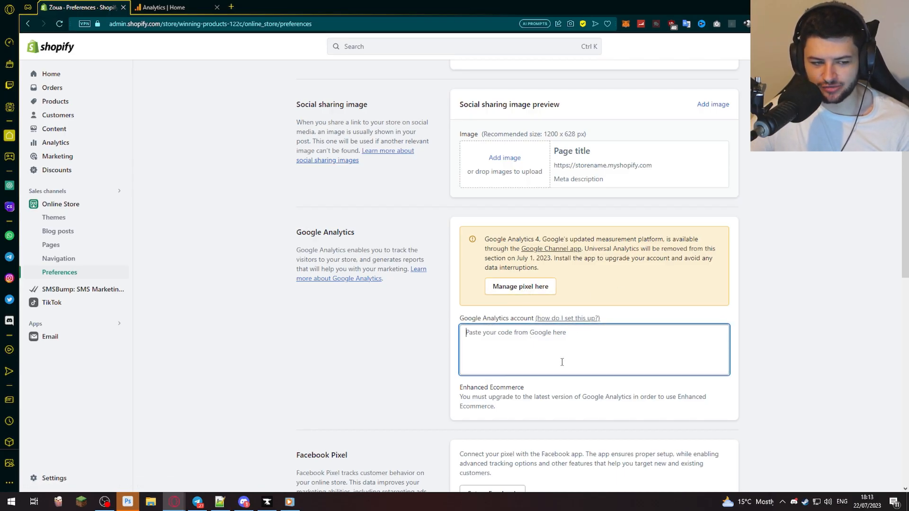
pyautogui.click(569, 280)
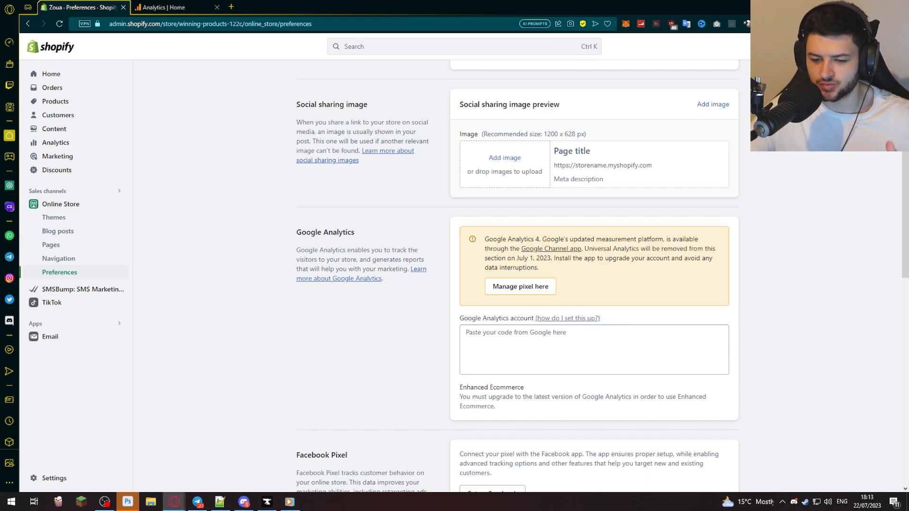
# - Search the Shopify App Store for "google" using the admin's app search
pyautogui.hotkey('ctrl', 'k')
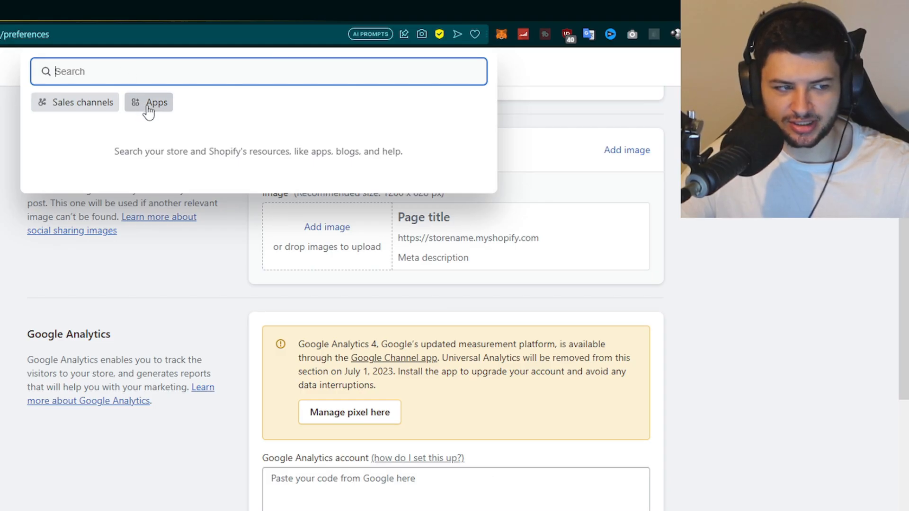
pyautogui.click(380, 78)
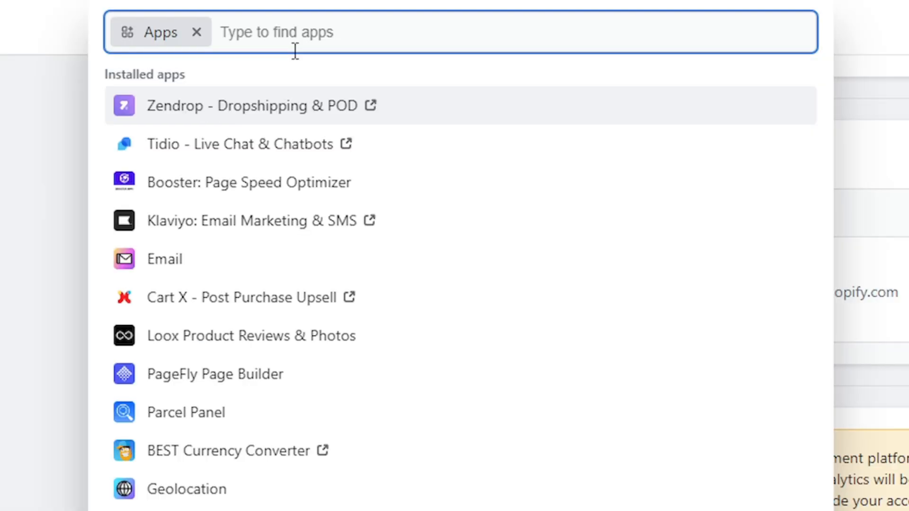
pyautogui.write('google')
pyautogui.press('Return')
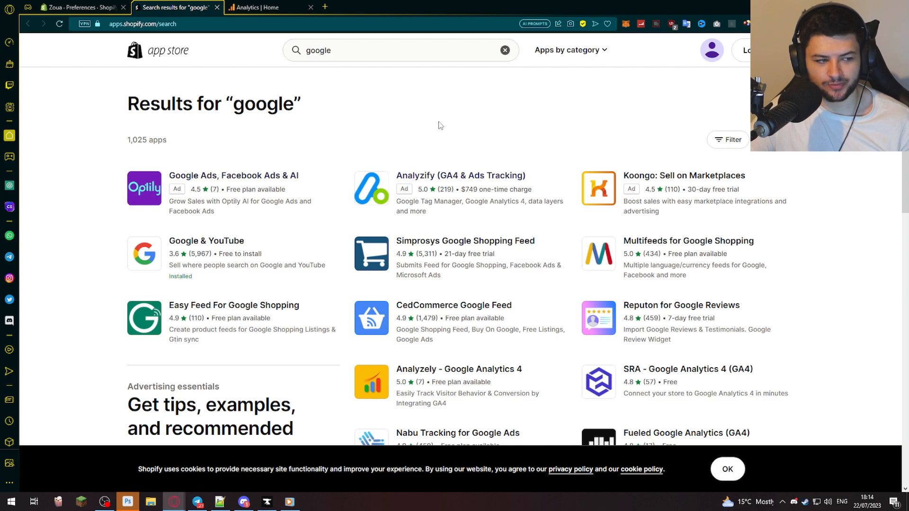
# - Review the Google & YouTube listing in the Shopify App Store and open the app in the store admin
pyautogui.scroll(-3, 335, 244)
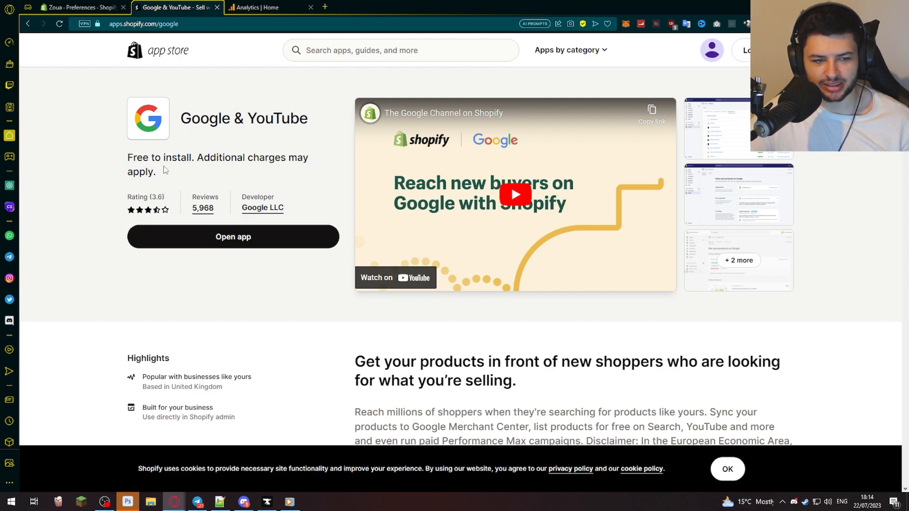
pyautogui.scroll(-5, 285, 193)
pyautogui.scroll(-1, 379, 194)
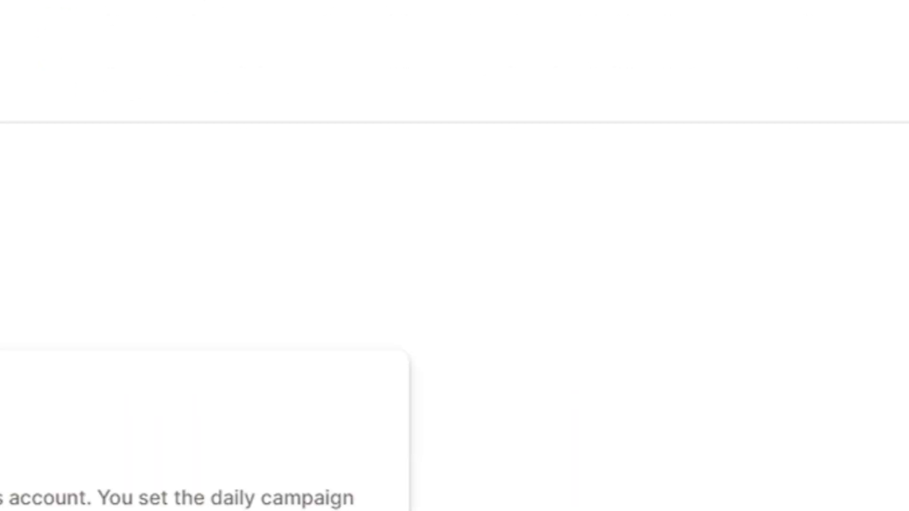
pyautogui.scroll(10, 510, 380)
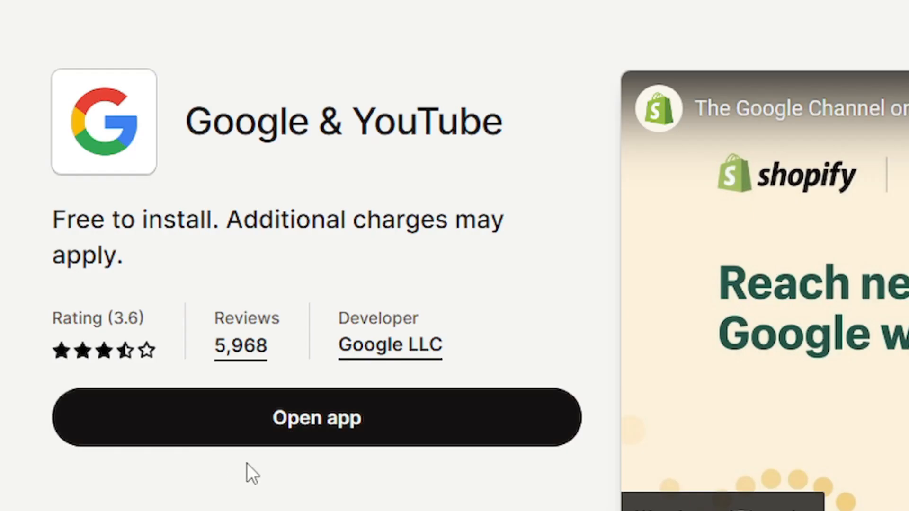
pyautogui.click(309, 426)
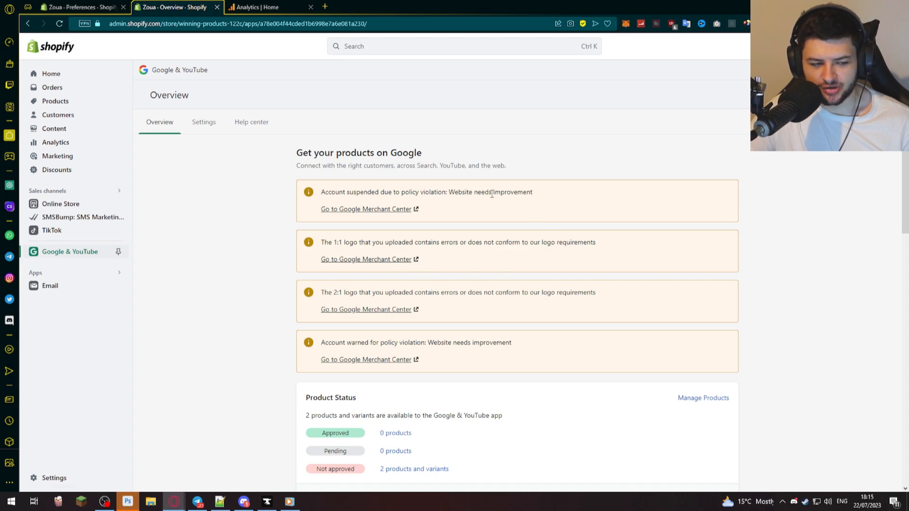
# - Find the Google Analytics 4 section in the app overview, open its help article and return to the overview
pyautogui.scroll(-2, 440, 176)
pyautogui.scroll(-7, 418, 212)
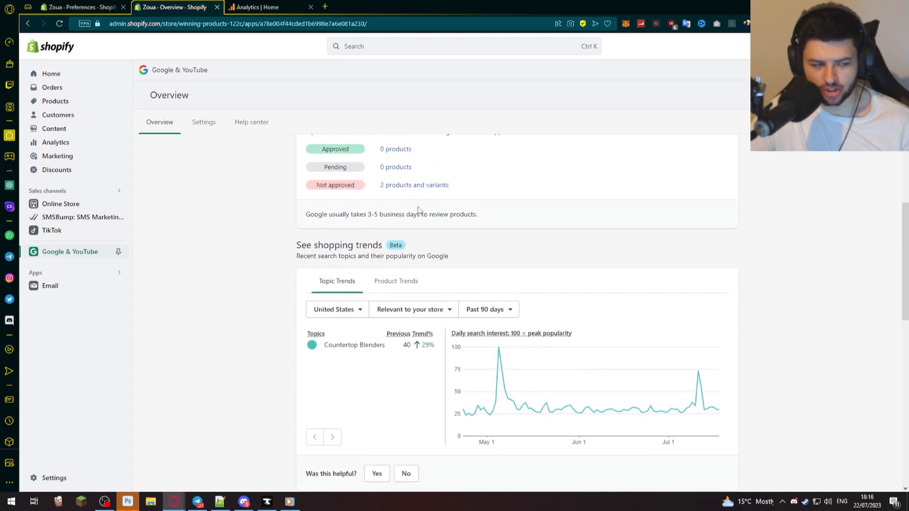
pyautogui.scroll(-5, 419, 211)
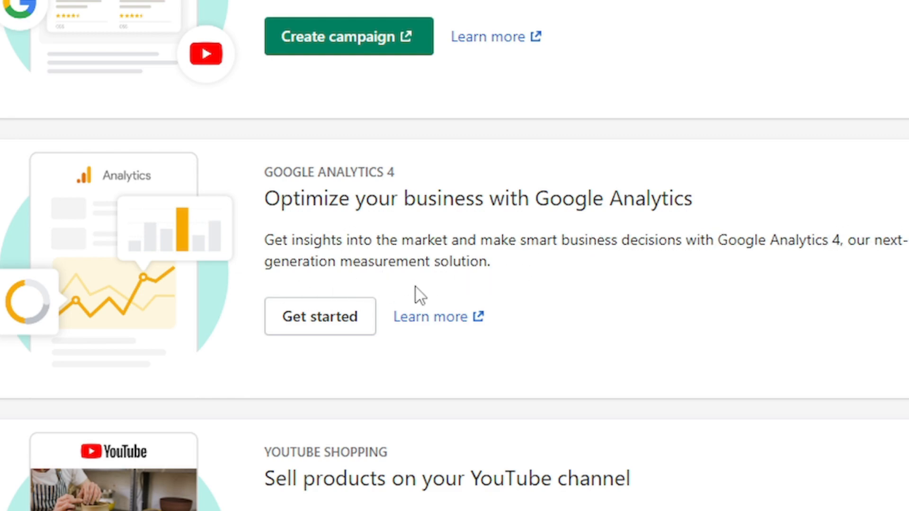
pyautogui.click(440, 321)
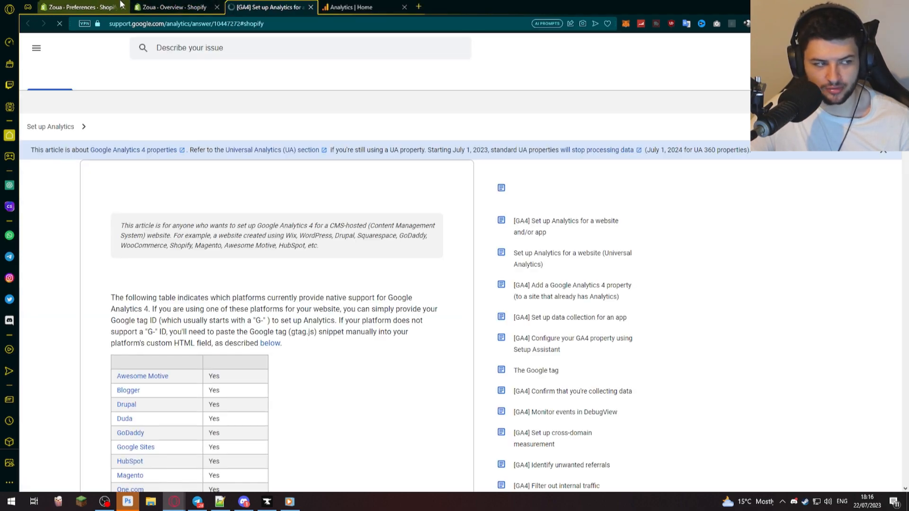
pyautogui.click(147, 4)
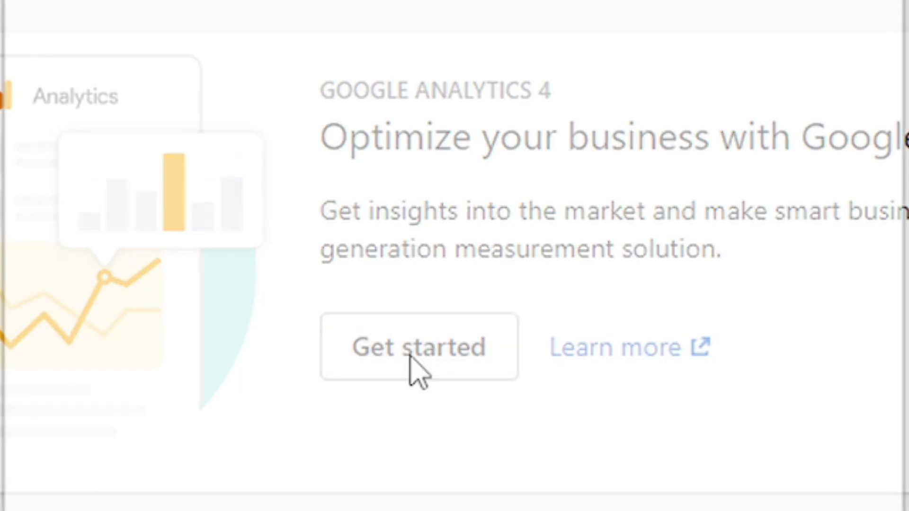
# - Start the Google Analytics 4 setup, choose the Google account and grant the Google Channel by Shopify access
pyautogui.click(440, 327)
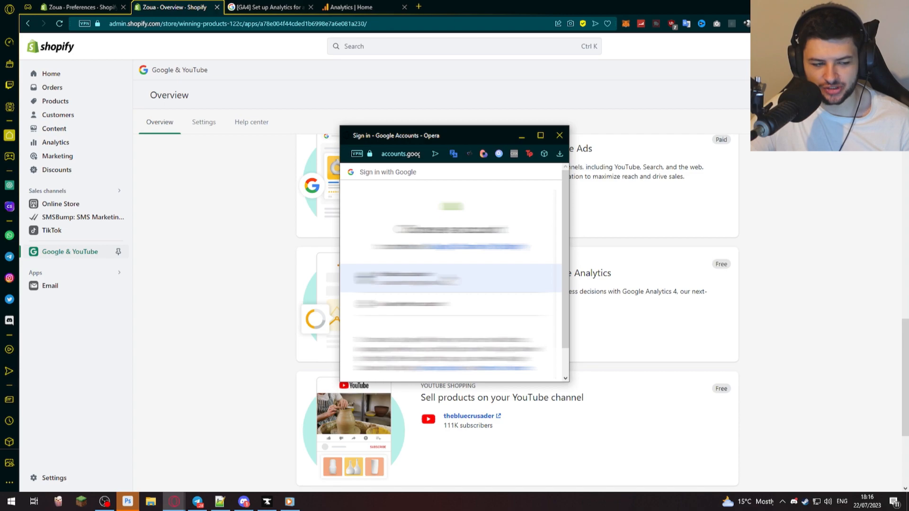
pyautogui.click(445, 278)
pyautogui.scroll(-1, 510, 257)
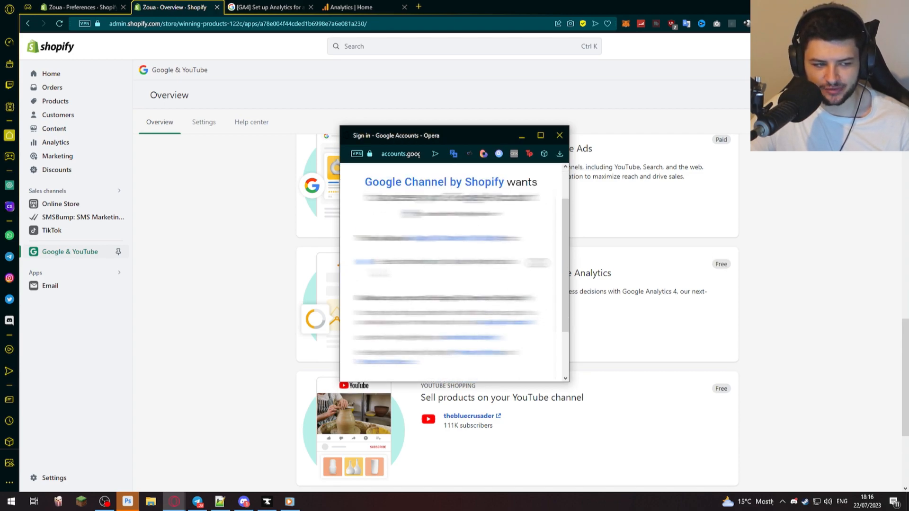
pyautogui.scroll(-5, 525, 326)
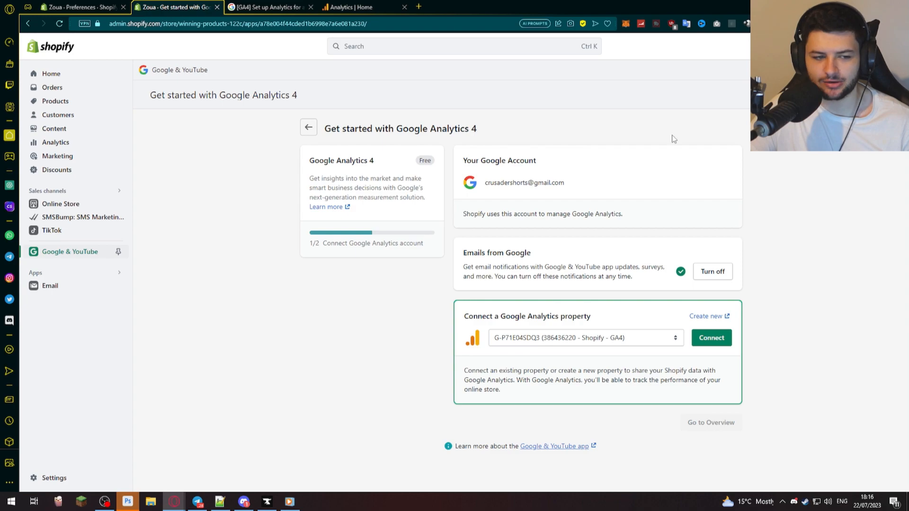
# - Check which existing Google Analytics properties are available to connect to the store
pyautogui.click(534, 339)
pyautogui.click(579, 339)
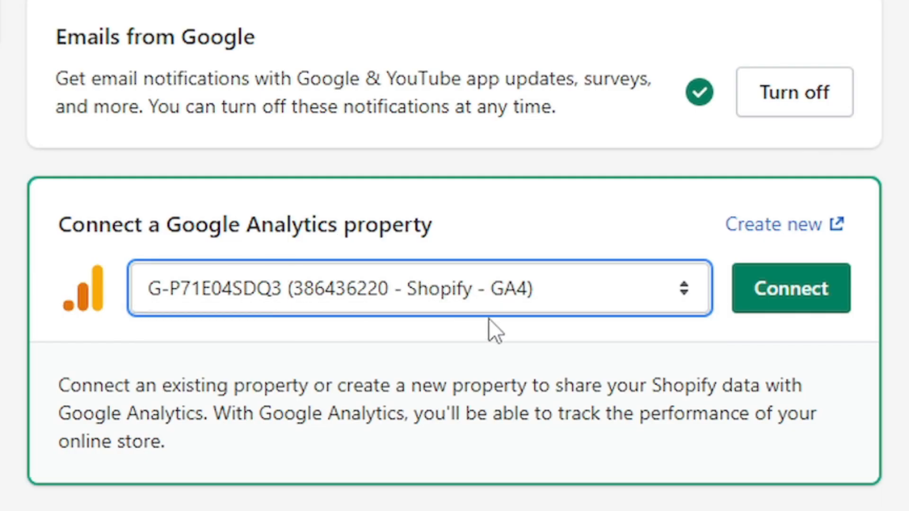
pyautogui.click(158, 298)
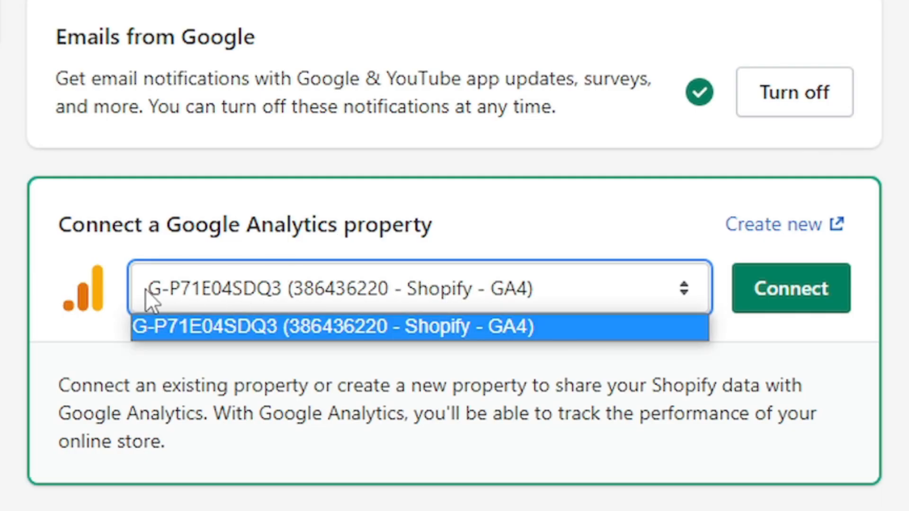
pyautogui.click(531, 294)
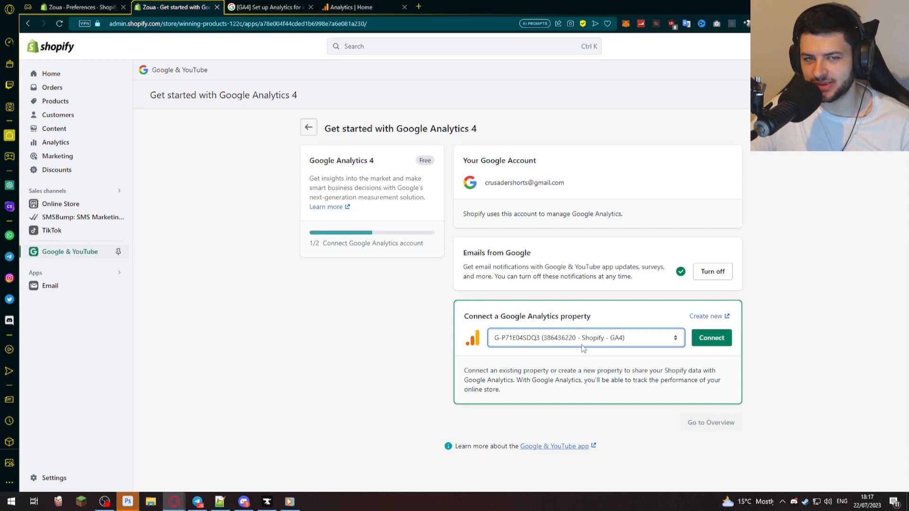
# - Open the help guide for creating a new Google Analytics property and review its Shopify account and property instructions
pyautogui.click(692, 317)
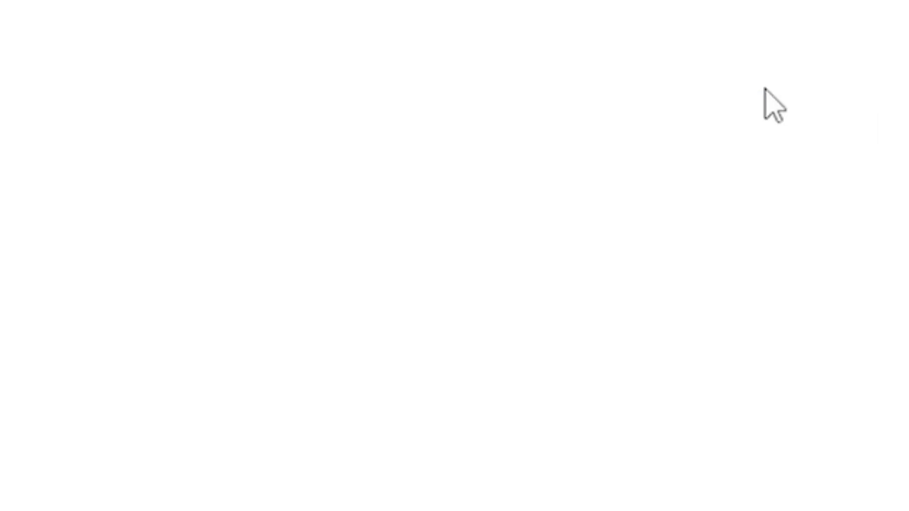
pyautogui.scroll(-4, 371, 183)
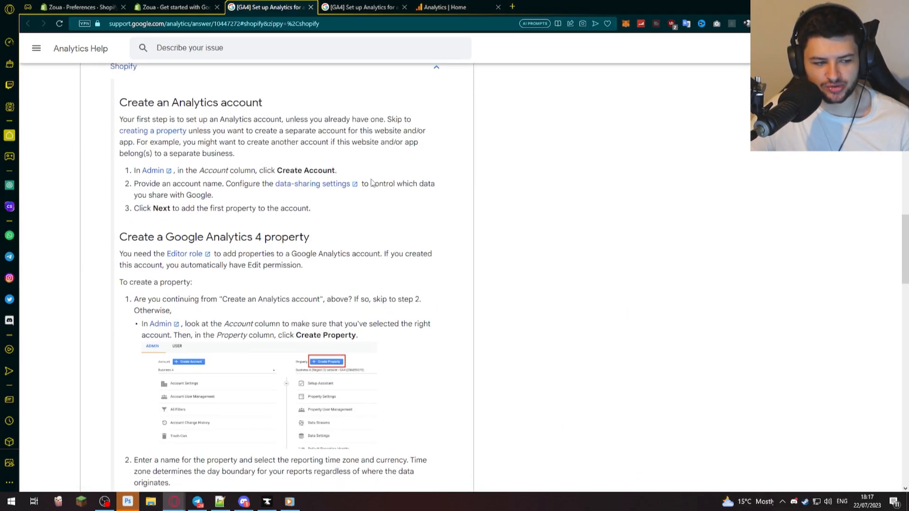
pyautogui.scroll(6, 361, 195)
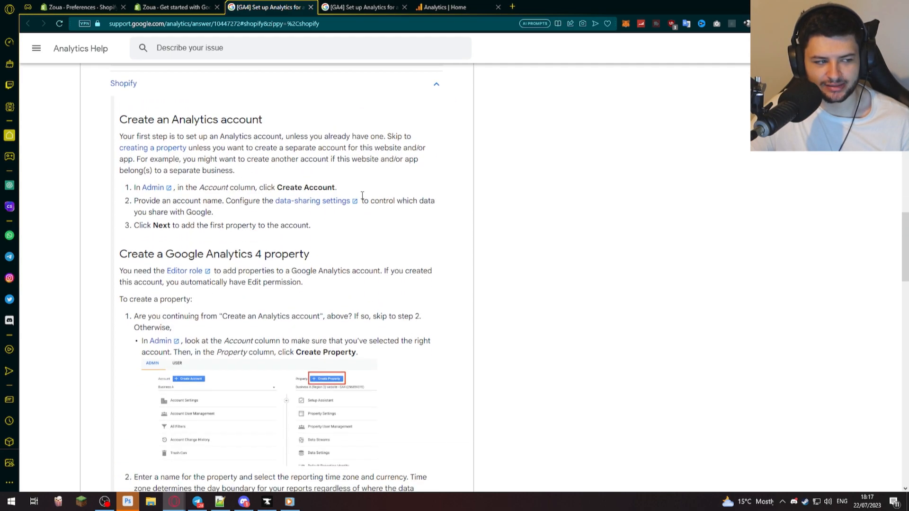
pyautogui.scroll(-3, 360, 197)
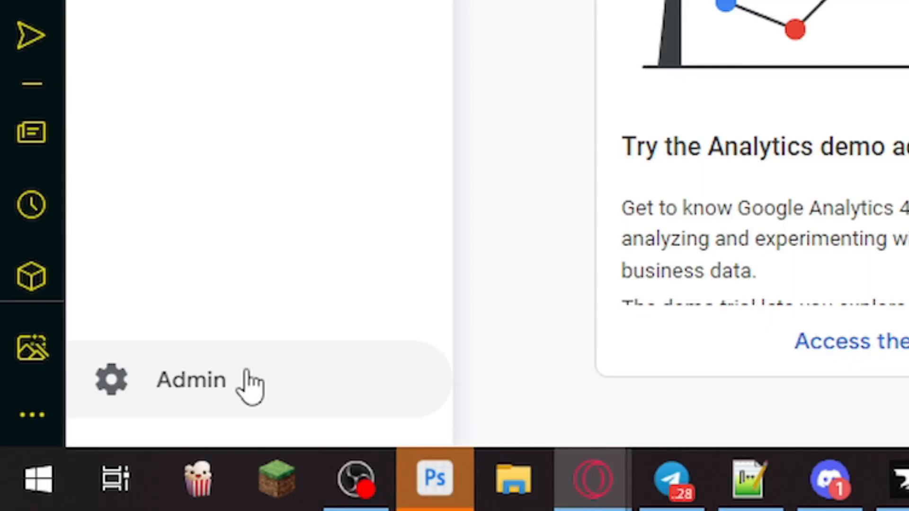
# - Open the admin settings of Google Analytics, look through the existing properties and start creating a new property
pyautogui.click(72, 471)
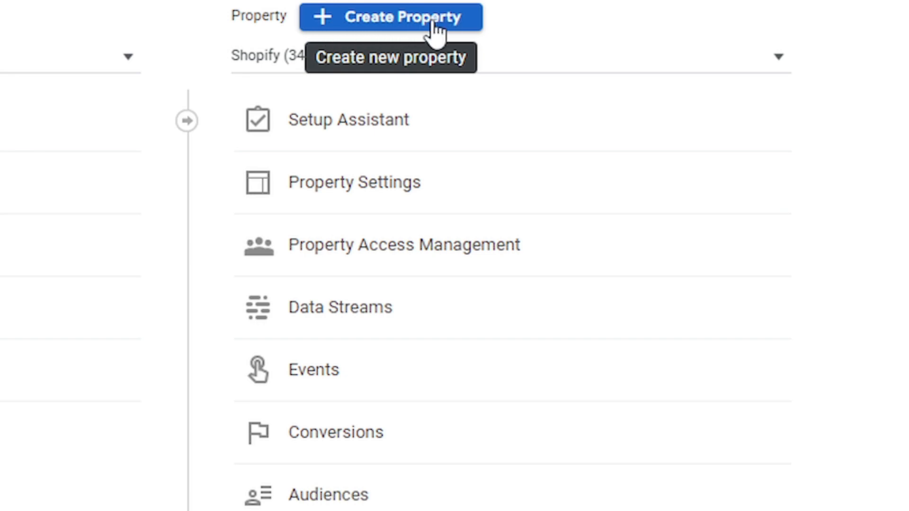
pyautogui.click(478, 68)
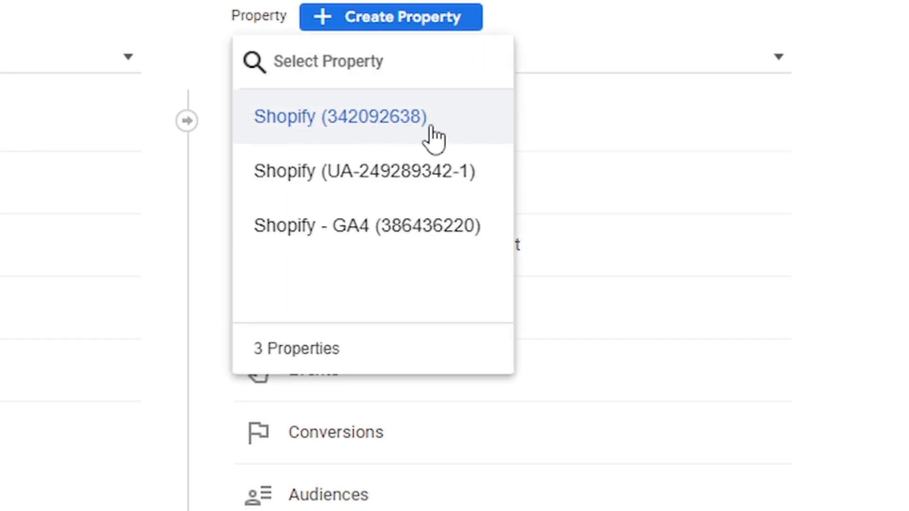
pyautogui.click(388, 14)
pyautogui.click(388, 15)
pyautogui.click(540, 464)
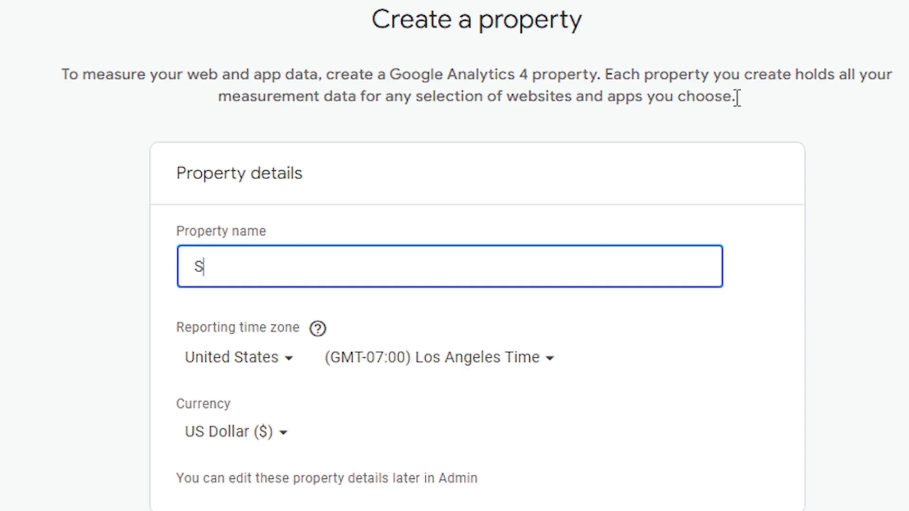
# - Name the new property SHOPIFY 2023 GOOGLE ANALYTICS 4
pyautogui.write('SHOPIFY 2023 GOOGLE ')
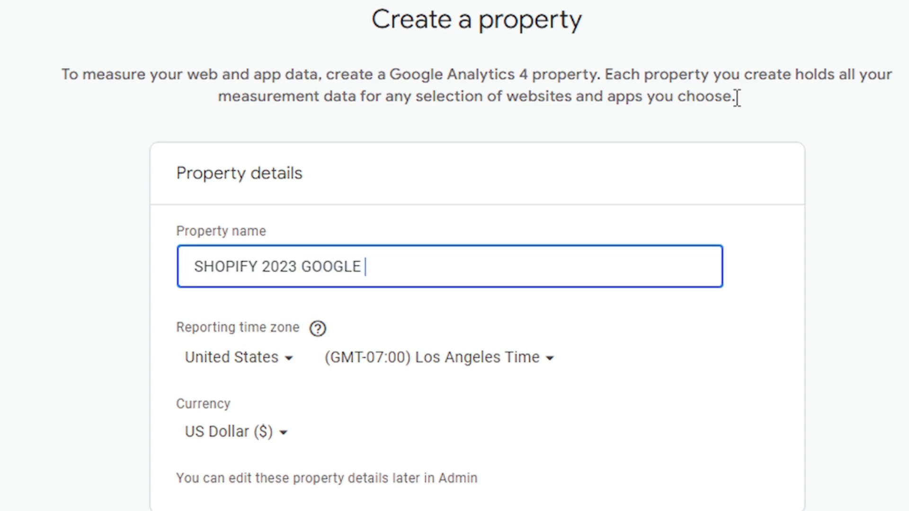
pyautogui.write('ANALYTRIC')
pyautogui.press('BackSpace')
pyautogui.press('BackSpace')
pyautogui.press('BackSpace')
pyautogui.write('ICS 4')
# - Set the new property's reporting time zone country to United Kingdom
pyautogui.click(198, 360)
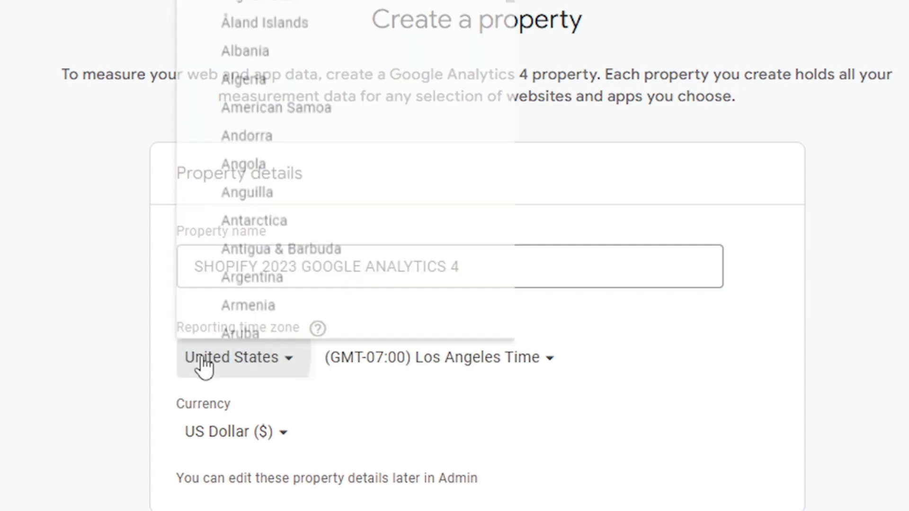
pyautogui.write('uni')
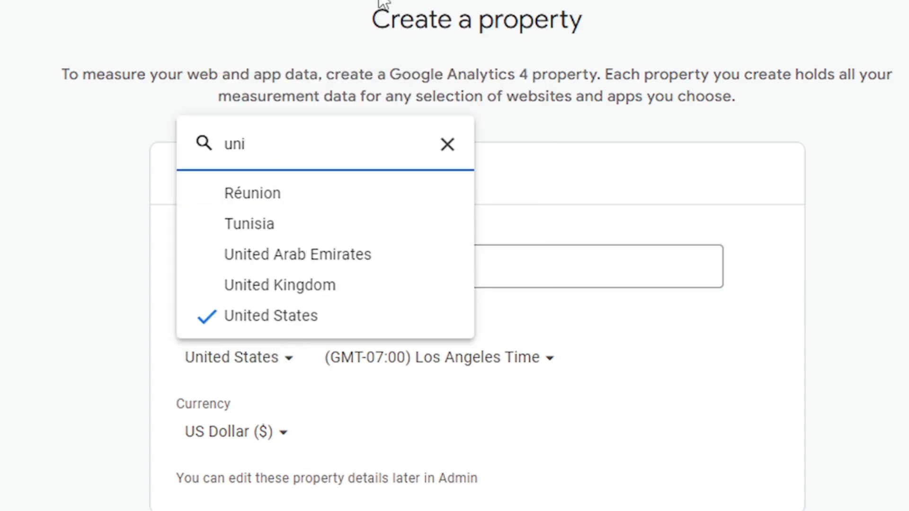
pyautogui.click(270, 284)
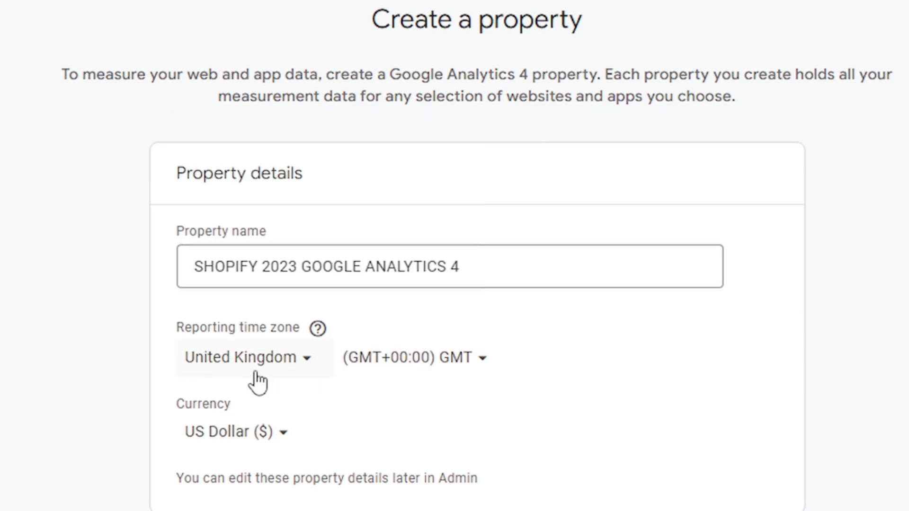
# - Set the new property's currency to British Pound (£)
pyautogui.click(248, 428)
pyautogui.write('gbp')
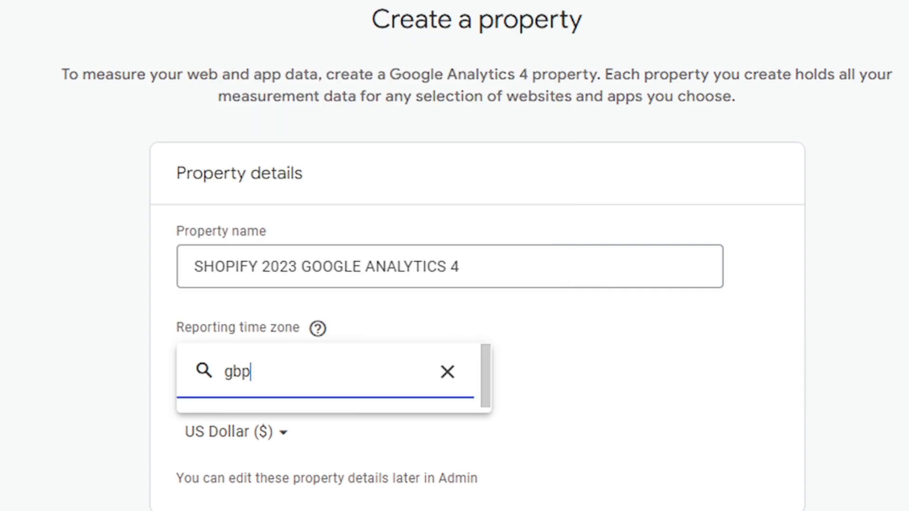
pyautogui.moveTo(250, 378); pyautogui.dragTo(170, 364)
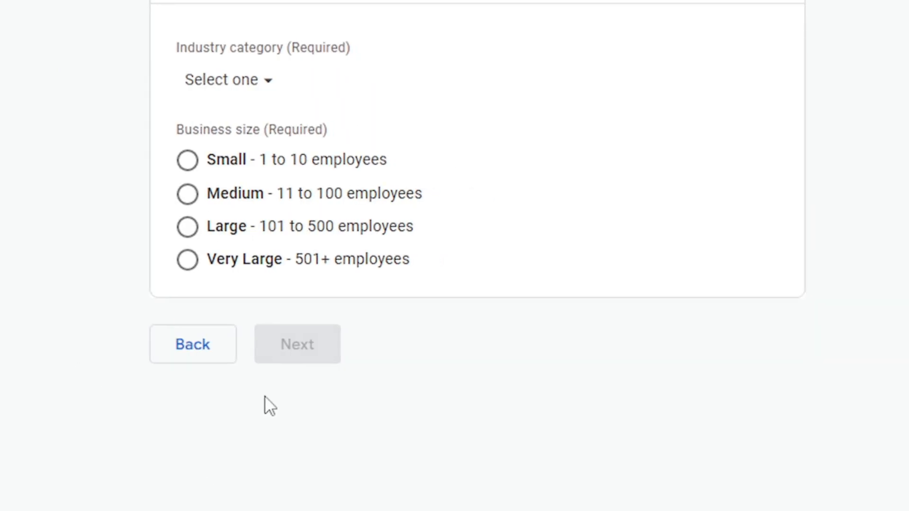
# - Set the industry category to Beauty & Fitness and the business size to Small, and continue to the business objectives
pyautogui.click(268, 146)
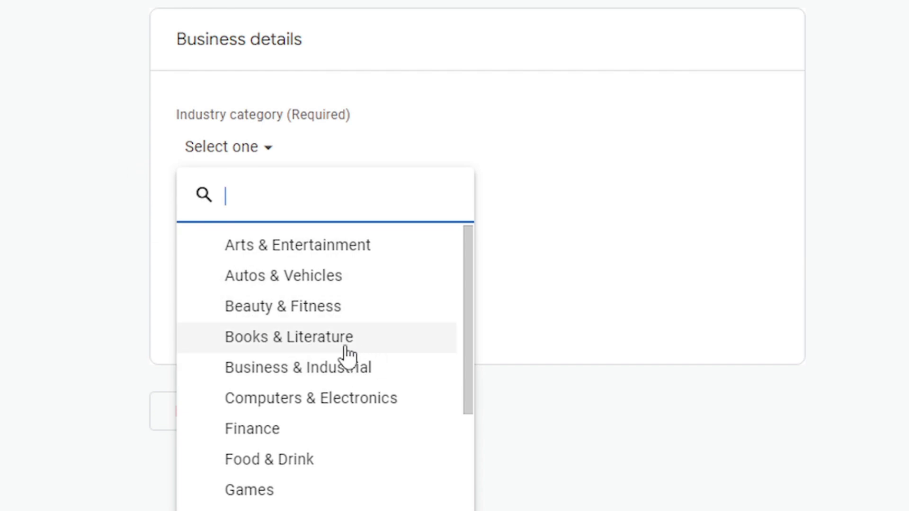
pyautogui.scroll(-2, 426, 428)
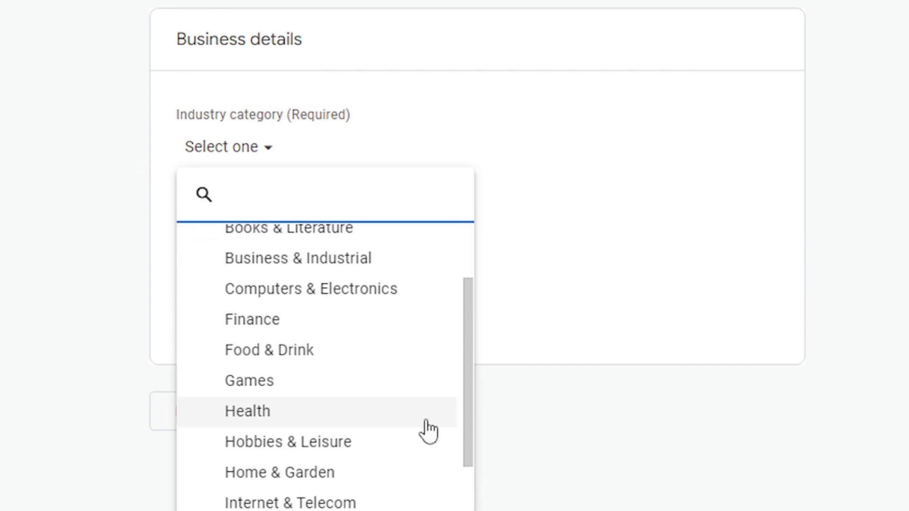
pyautogui.scroll(2, 322, 277)
pyautogui.click(265, 305)
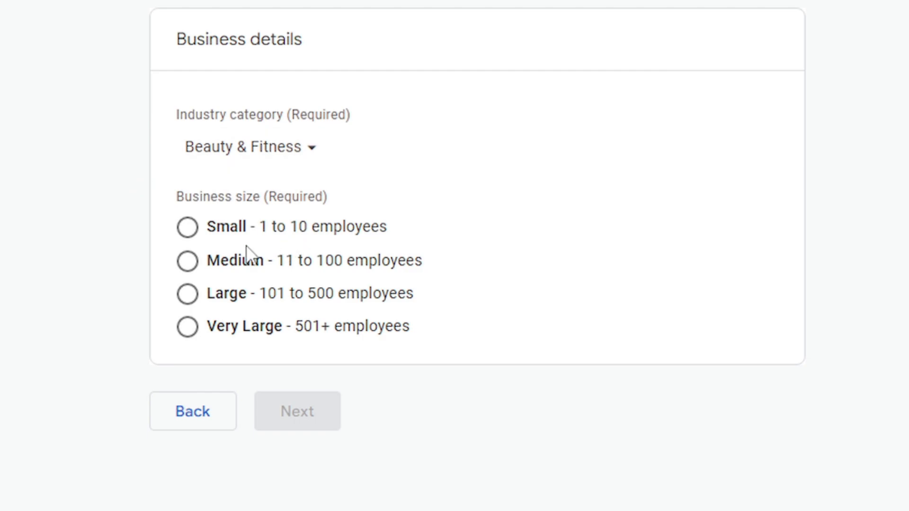
pyautogui.scroll(1, 142, 255)
pyautogui.click(187, 286)
pyautogui.click(327, 465)
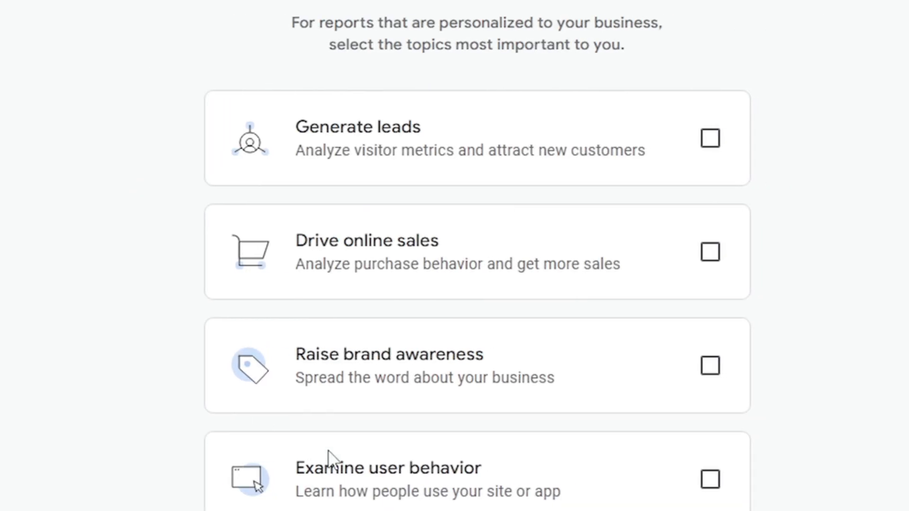
# - Try out the business objectives by combining Drive online sales, Examine user behavior and Generate leads, and by selecting Get baseline reports
pyautogui.scroll(1, 549, 329)
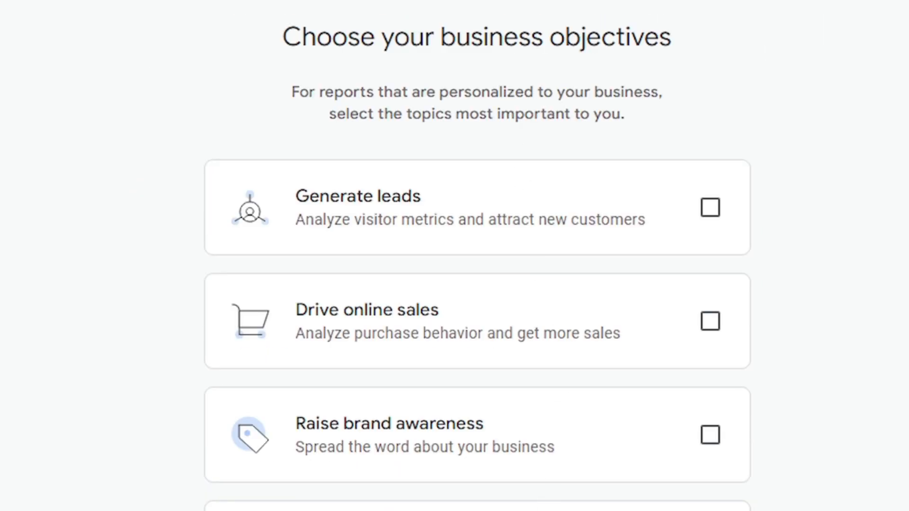
pyautogui.scroll(-3, 473, 256)
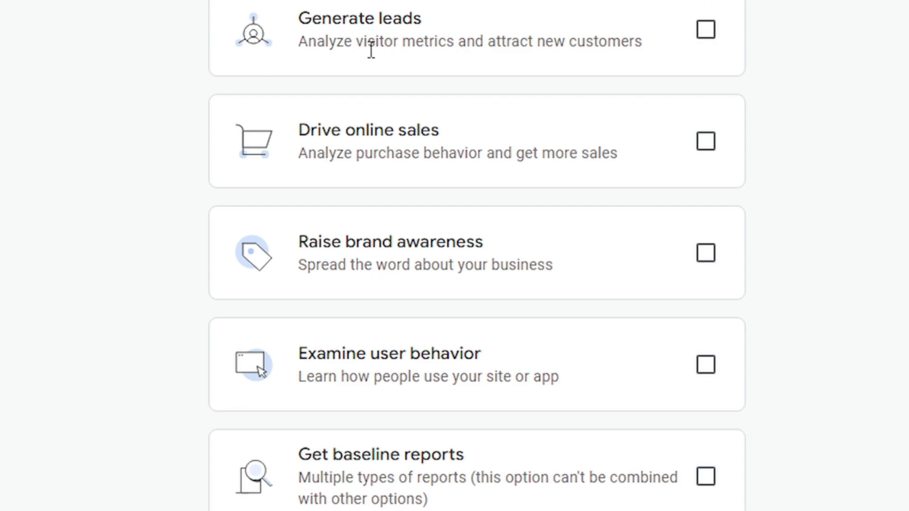
pyautogui.click(705, 139)
pyautogui.click(696, 19)
pyautogui.click(696, 19)
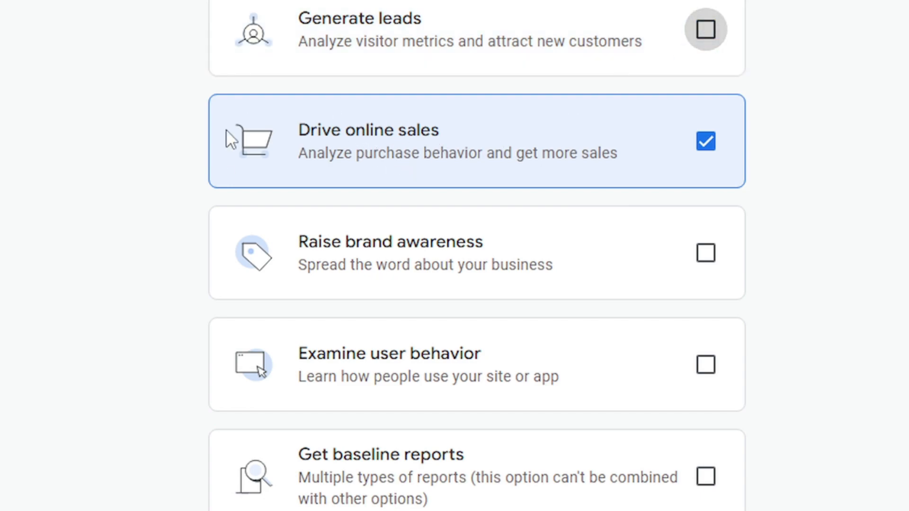
pyautogui.click(704, 367)
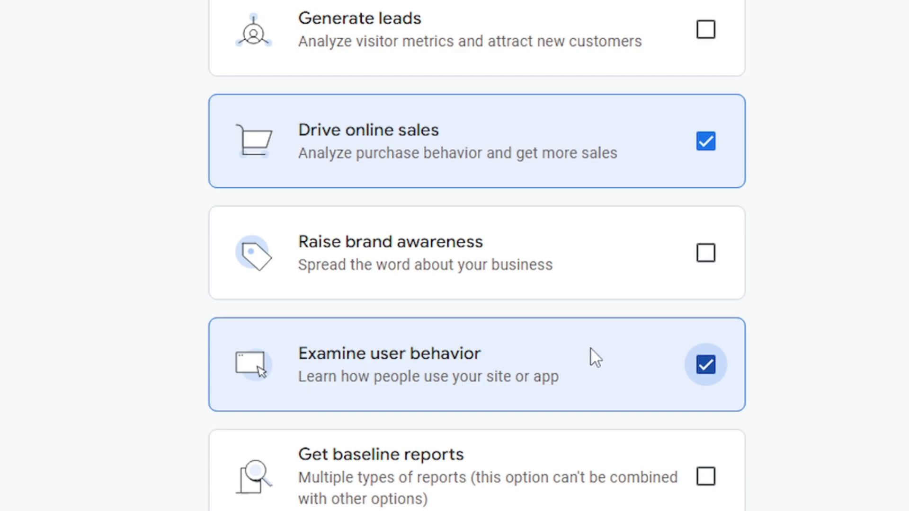
pyautogui.click(705, 29)
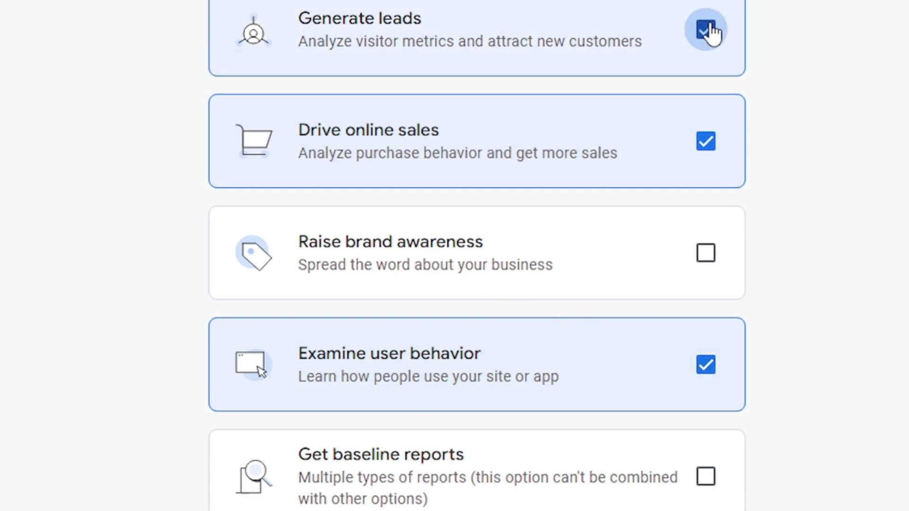
pyautogui.click(705, 477)
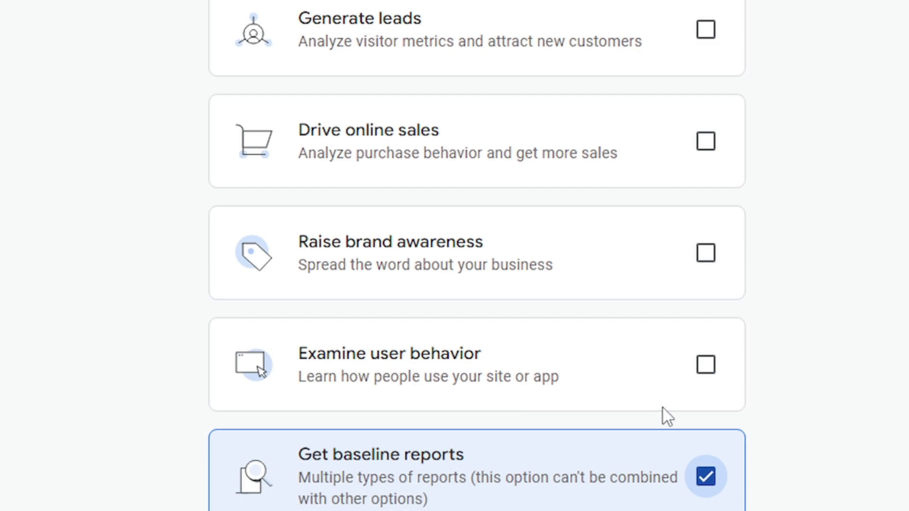
pyautogui.click(705, 365)
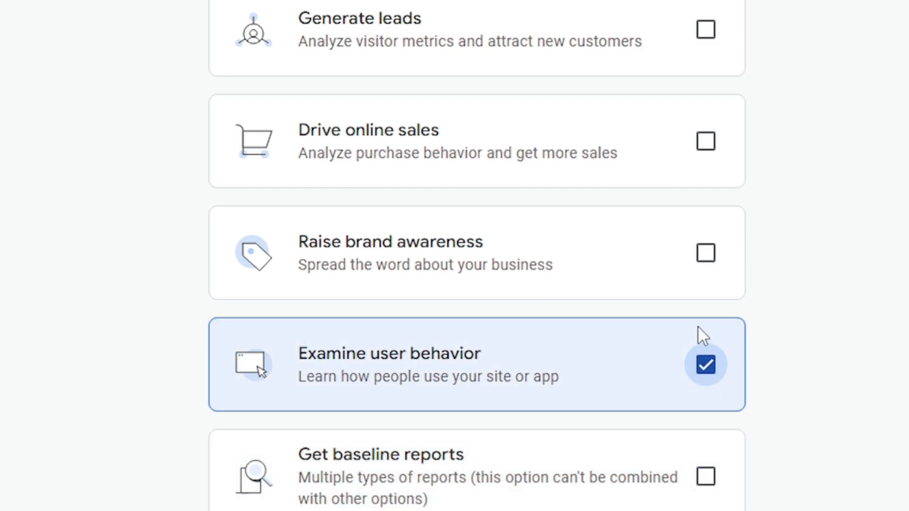
pyautogui.click(705, 142)
pyautogui.click(705, 31)
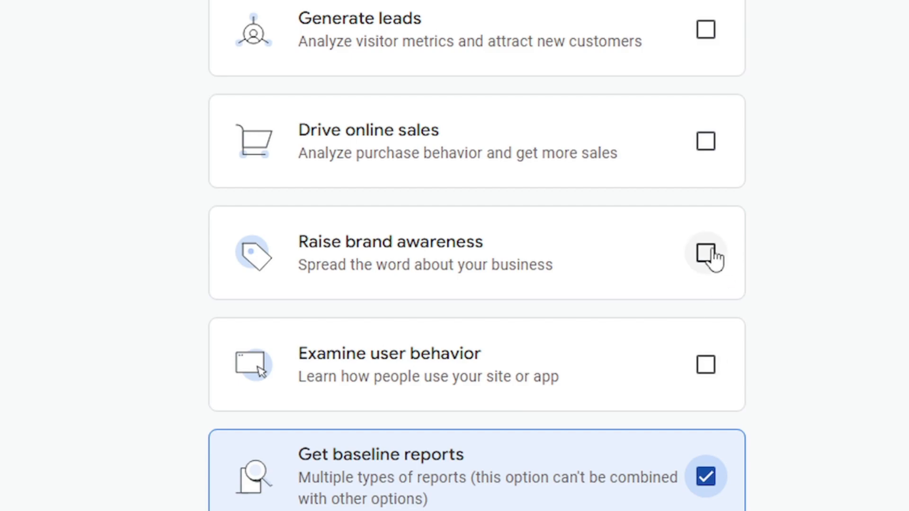
# - Select Drive online sales, Examine user behavior and Generate leads as the business objectives and proceed to data collection
pyautogui.click(705, 141)
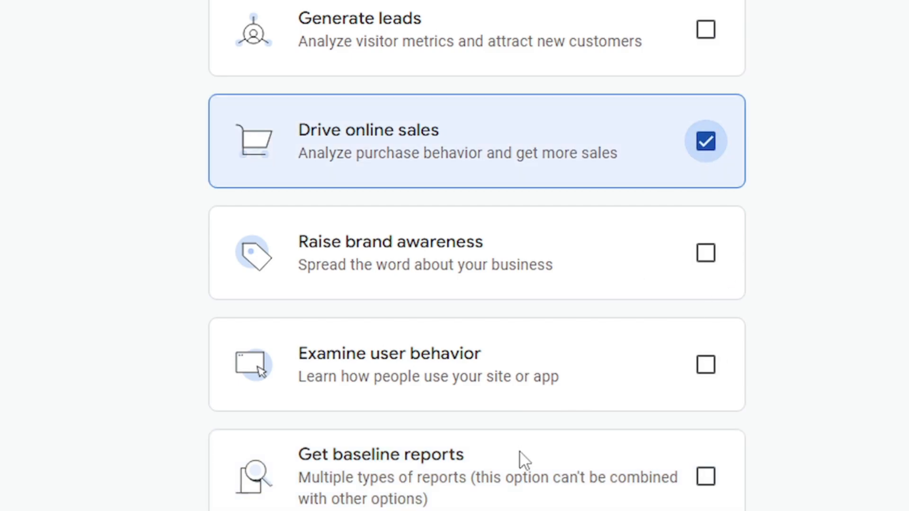
pyautogui.click(706, 365)
pyautogui.click(706, 30)
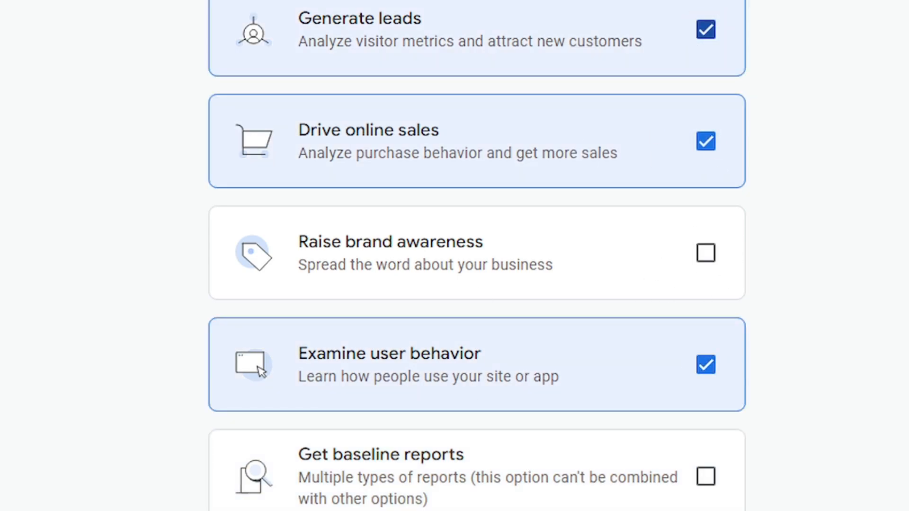
pyautogui.scroll(-2, 473, 331)
pyautogui.click(402, 481)
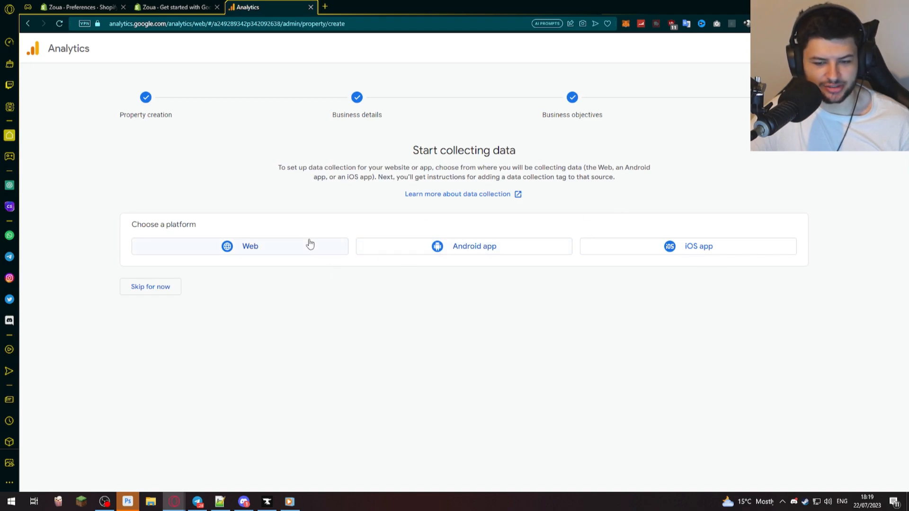
pyautogui.click(271, 245)
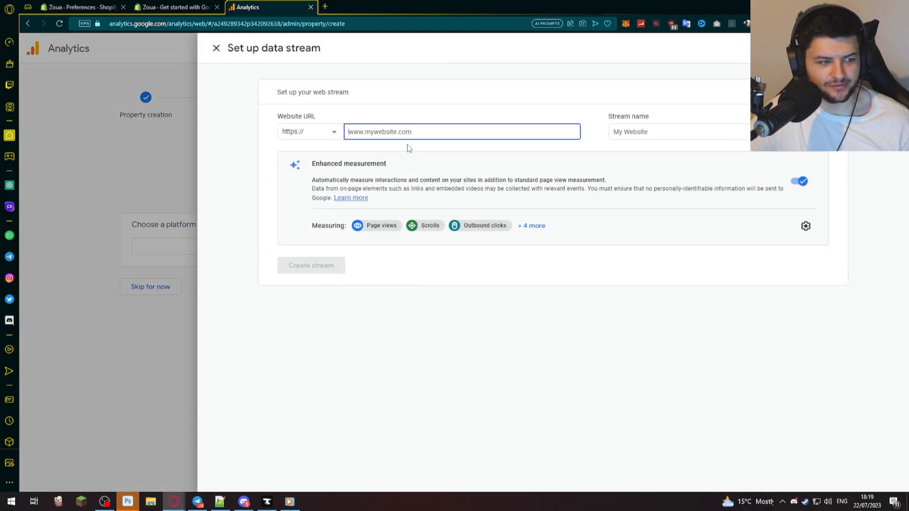
pyautogui.write('www.zoua.co.uk')
pyautogui.press('Tab')
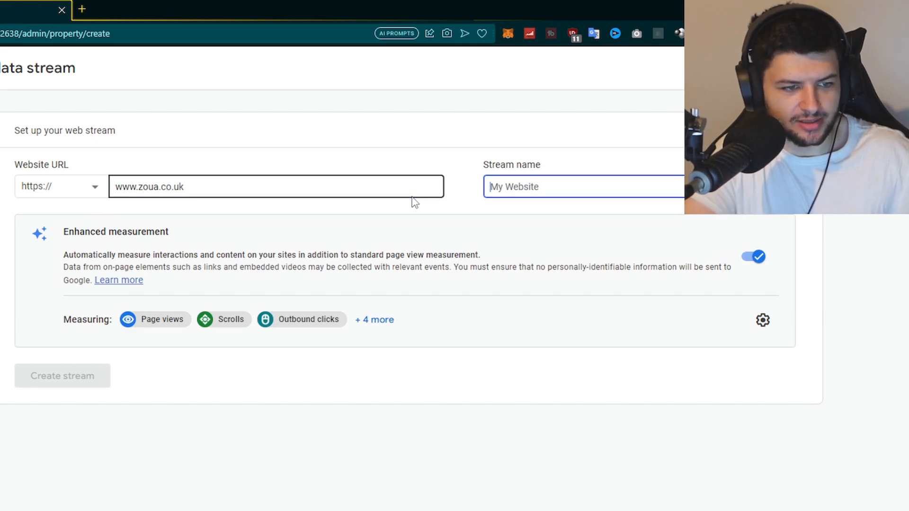
pyautogui.write('Shopify Store')
# - Look through the enhanced measurement events and create the web stream
pyautogui.click(374, 319)
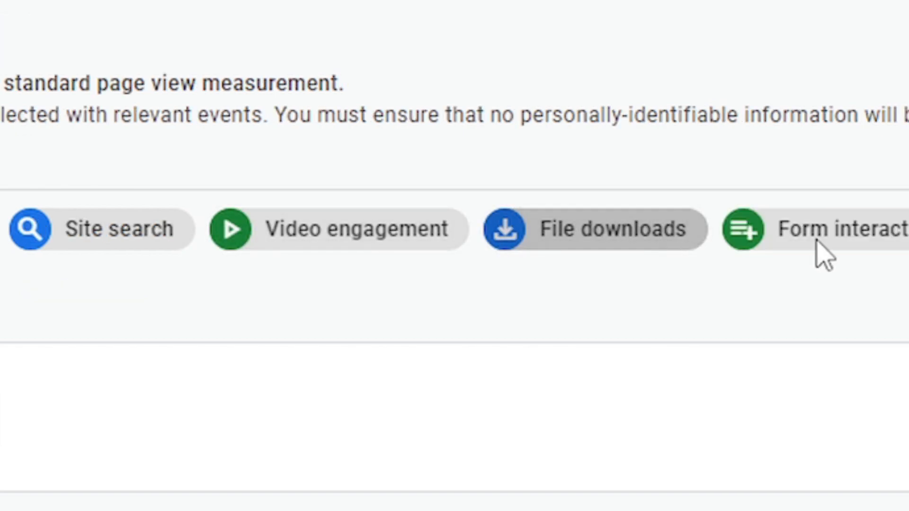
pyautogui.click(905, 265)
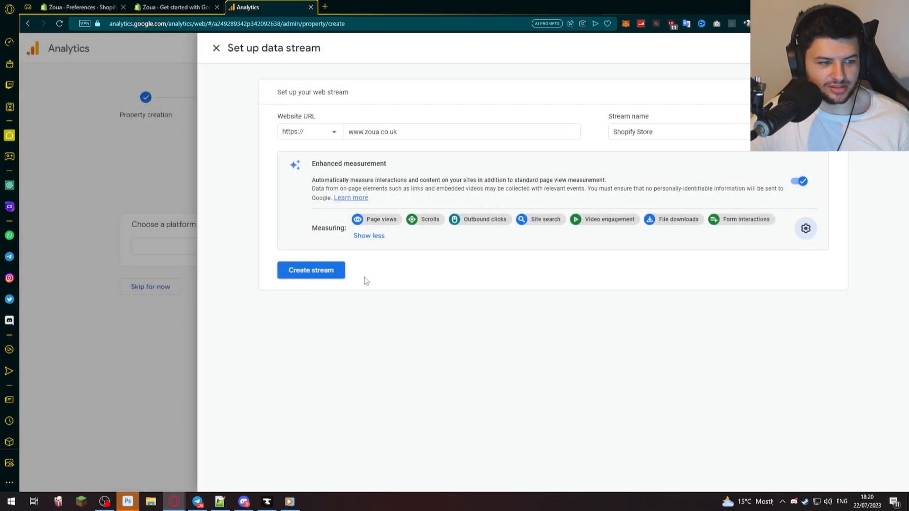
pyautogui.click(223, 268)
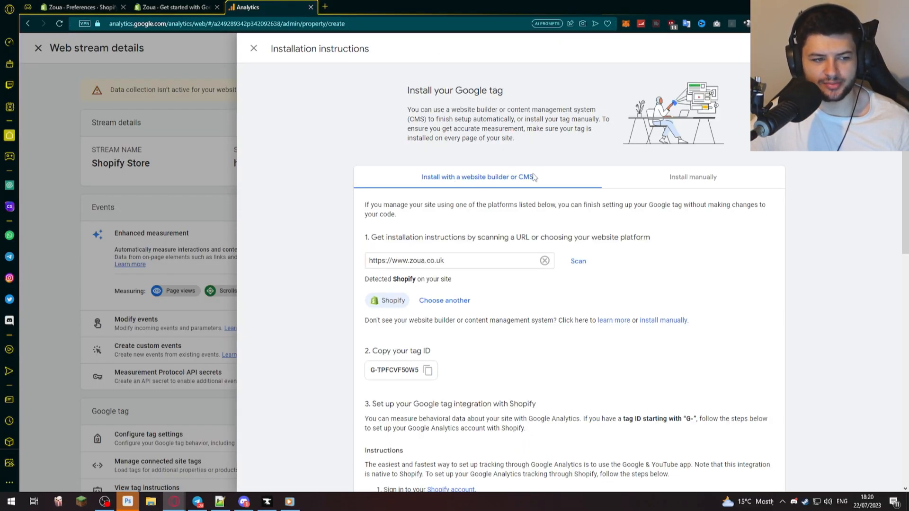
# - Copy the Google tag ID from the Shopify installation instructions
pyautogui.scroll(-1, 532, 178)
pyautogui.scroll(-1, 385, 161)
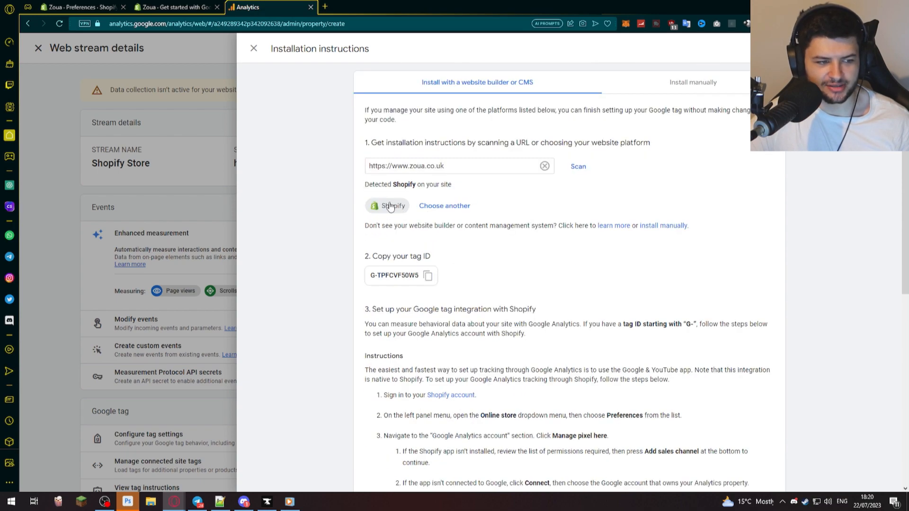
pyautogui.scroll(-1, 408, 241)
pyautogui.click(427, 228)
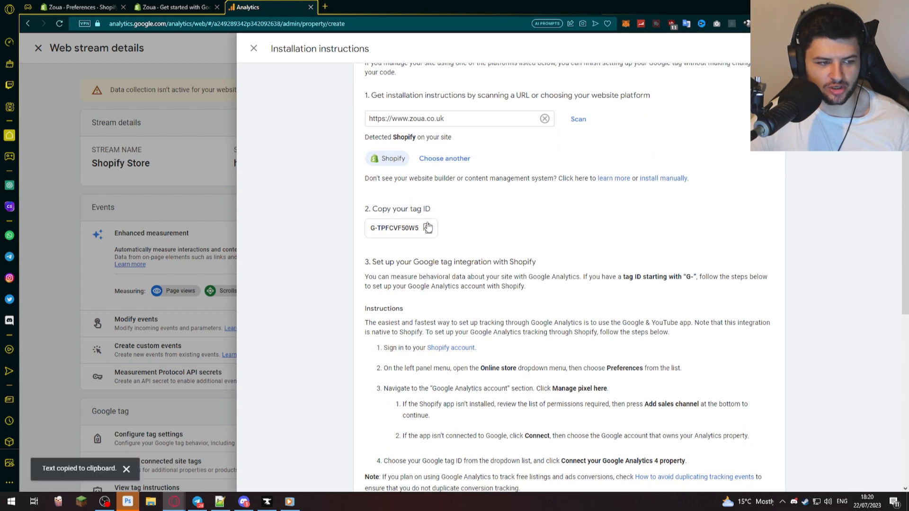
# - Review the manual Google tag instructions and their code snippet, and close the installation instructions
pyautogui.scroll(-1, 426, 232)
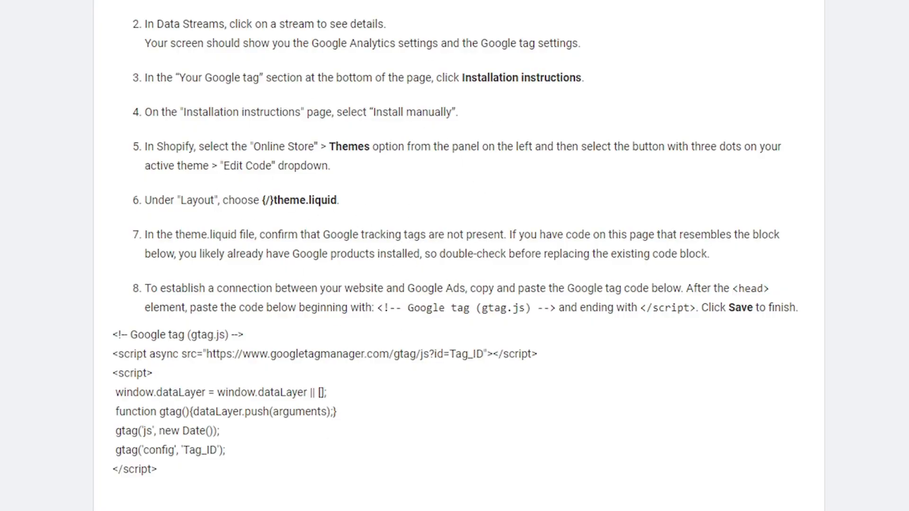
pyautogui.moveTo(184, 471); pyautogui.dragTo(103, 315)
pyautogui.click(416, 311)
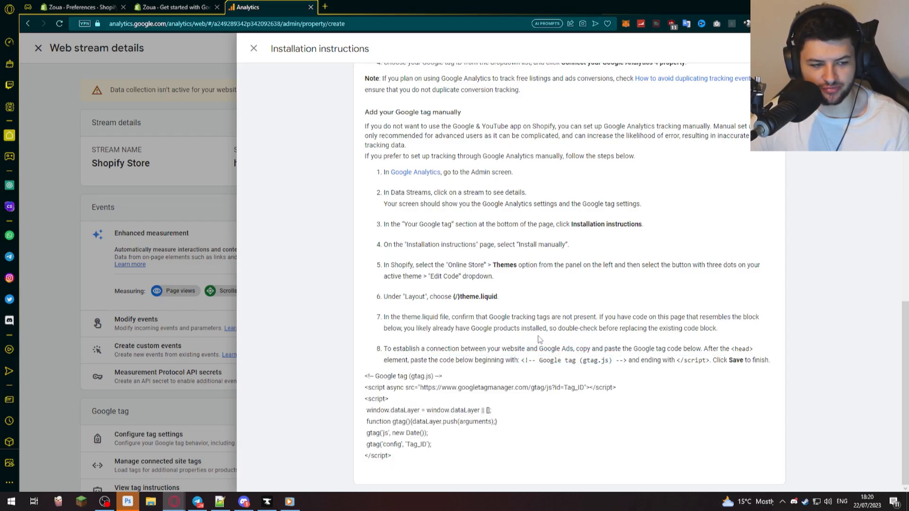
pyautogui.scroll(3, 377, 154)
pyautogui.click(174, 194)
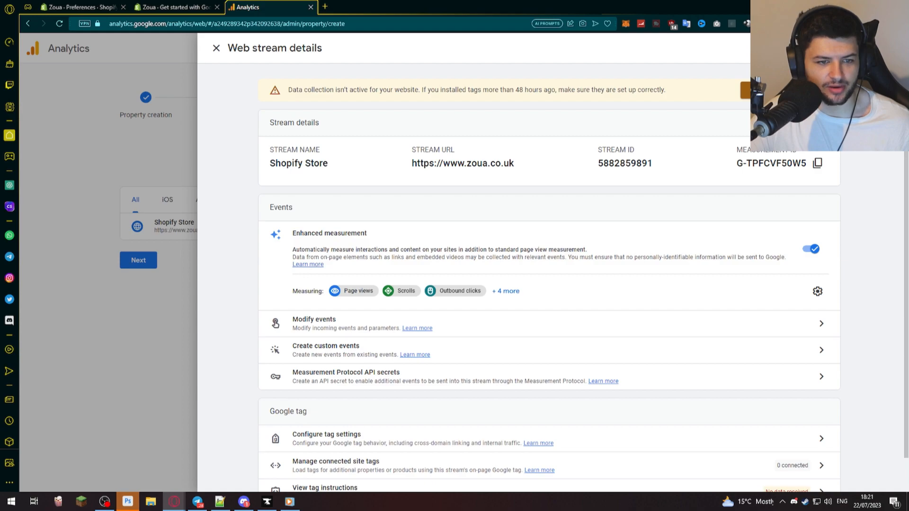
# - Switch to Shopify's Google Analytics 4 setup, check the available properties and reload the page to refresh them
pyautogui.click(152, 3)
pyautogui.click(592, 338)
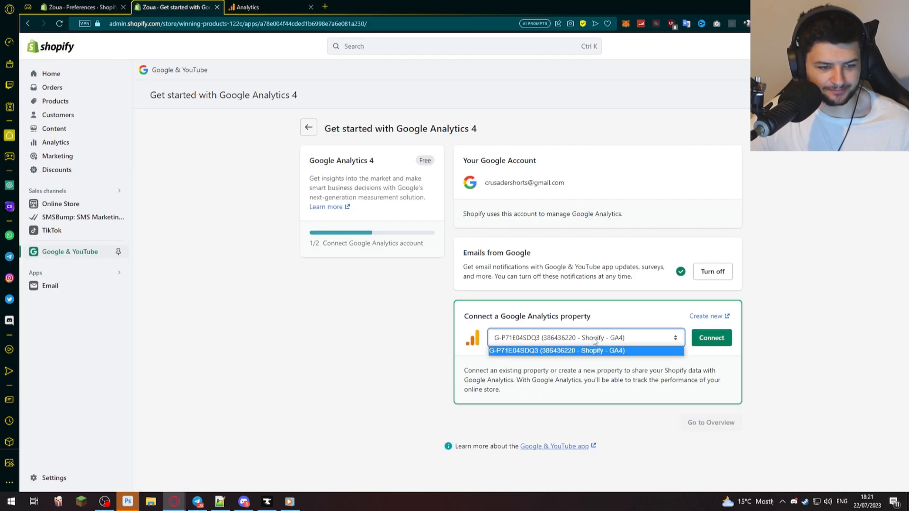
pyautogui.click(324, 306)
pyautogui.press('F5')
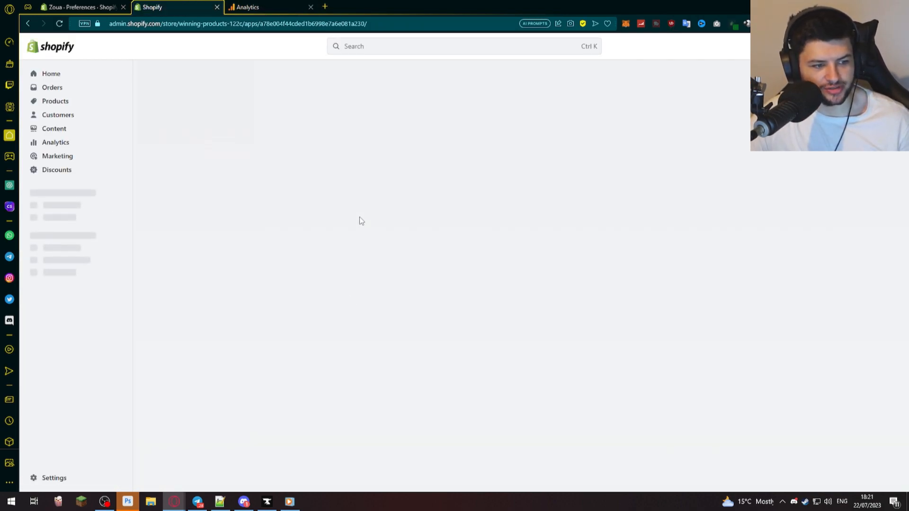
# - Connect the SHOPIFY 2023 GOOGLE ANALYTICS 4 property to the Shopify store
pyautogui.click(534, 338)
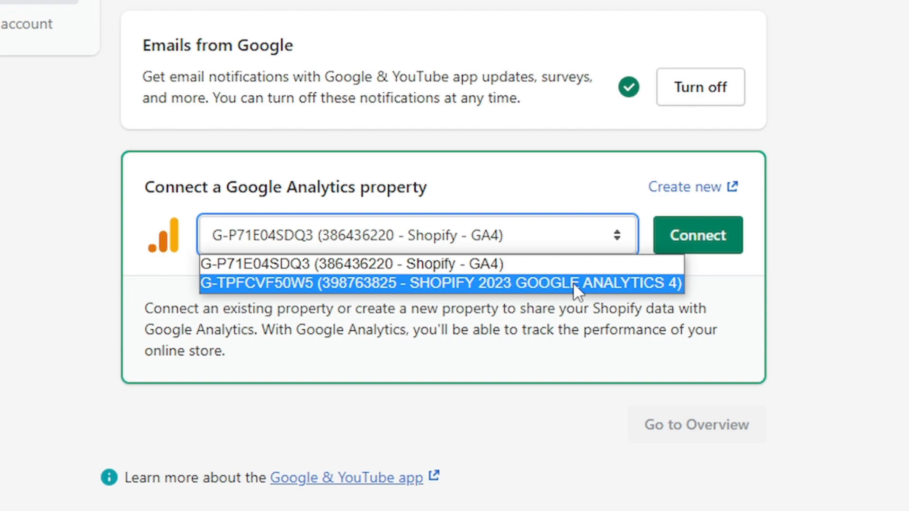
pyautogui.click(629, 284)
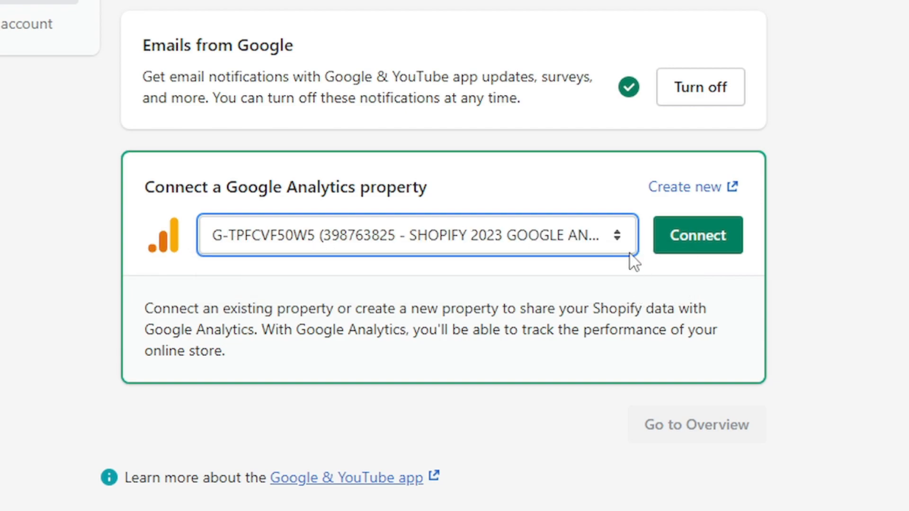
pyautogui.click(684, 236)
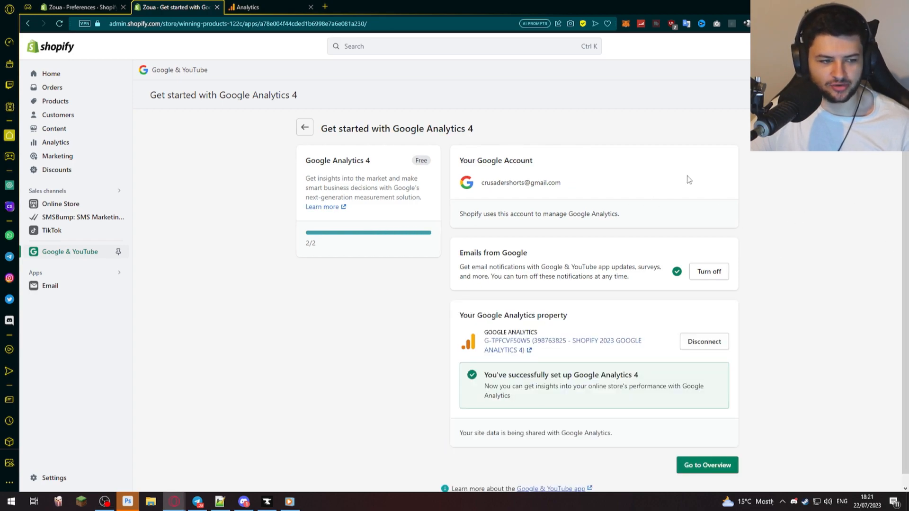
# - Review the connected Analytics property and look through the overview of the Google & YouTube app
pyautogui.scroll(-1, 639, 331)
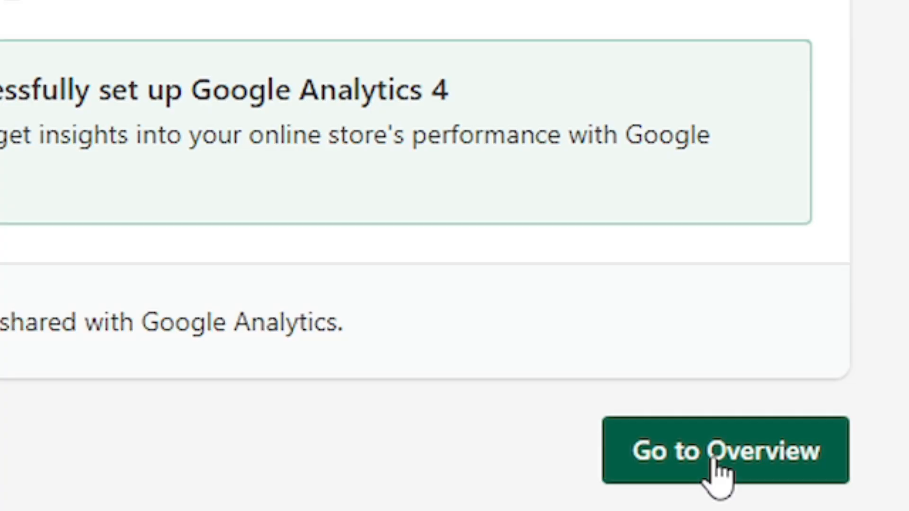
pyautogui.click(687, 497)
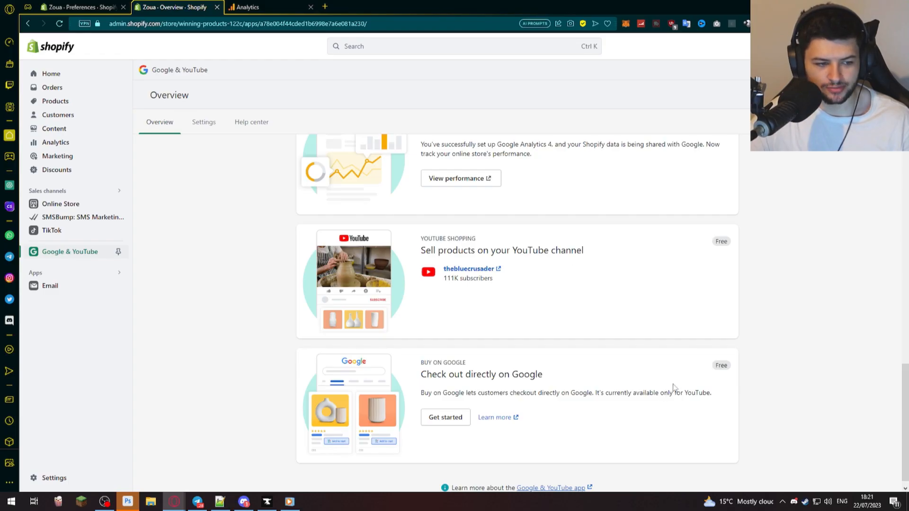
pyautogui.scroll(3, 560, 281)
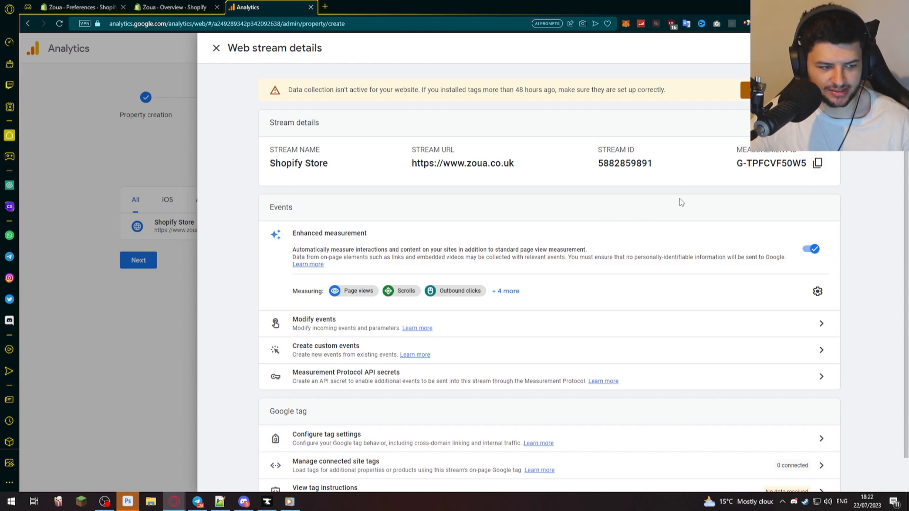
# - Review the events and Google tag settings of the Shopify Store web stream, and close the stream details
pyautogui.scroll(-1, 563, 263)
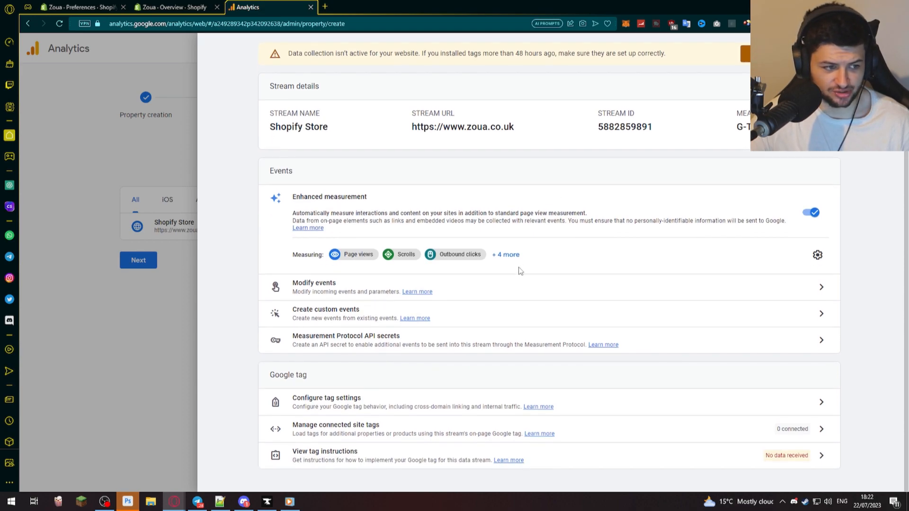
pyautogui.click(450, 287)
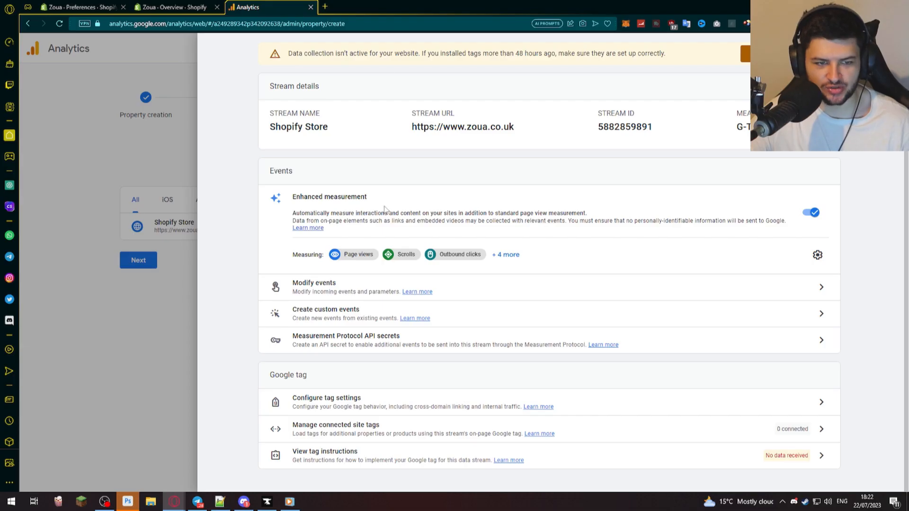
pyautogui.scroll(1, 502, 222)
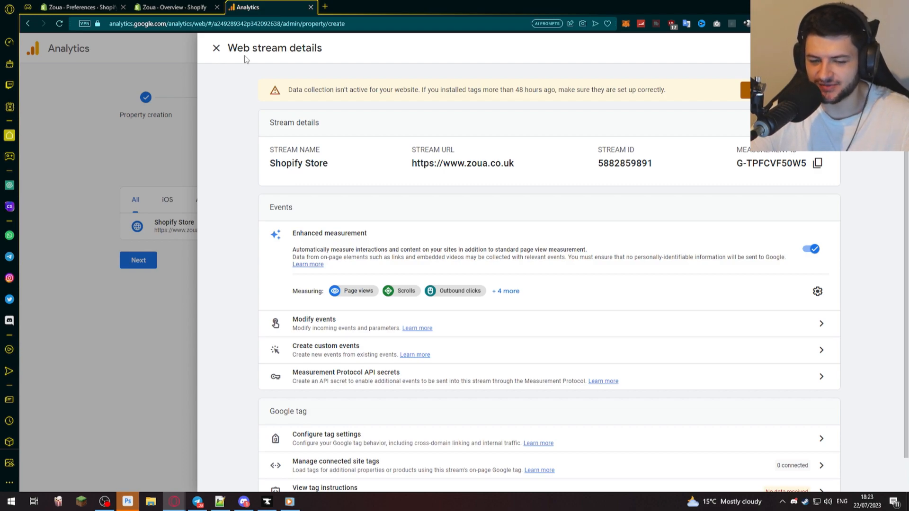
pyautogui.click(217, 49)
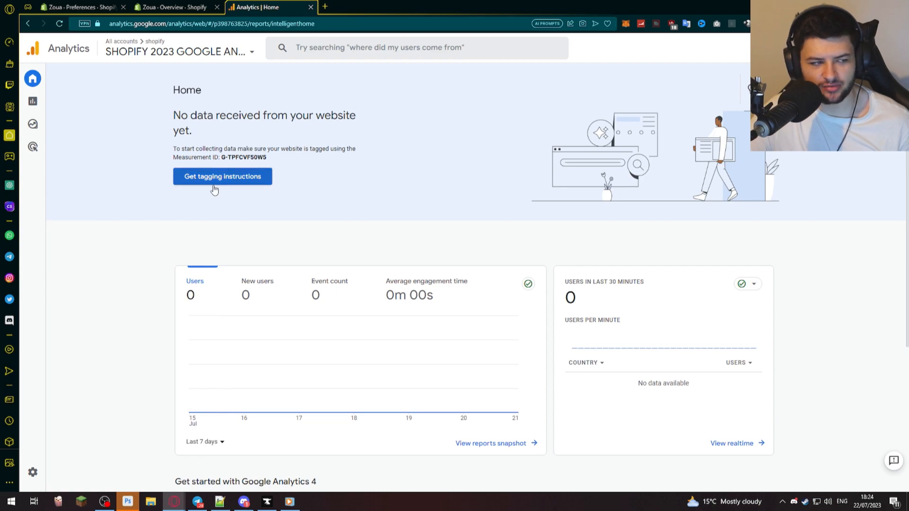
# - Review the data collection notice and the overview cards on the Analytics home page
pyautogui.moveTo(178, 112); pyautogui.dragTo(287, 130)
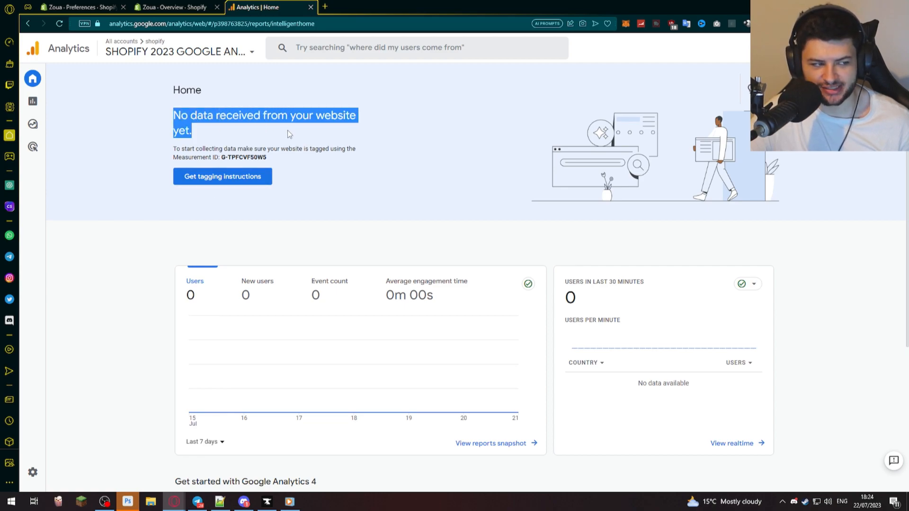
pyautogui.click(359, 161)
pyautogui.scroll(-2, 368, 164)
pyautogui.scroll(2, 391, 219)
pyautogui.scroll(-3, 397, 162)
pyautogui.scroll(1, 341, 166)
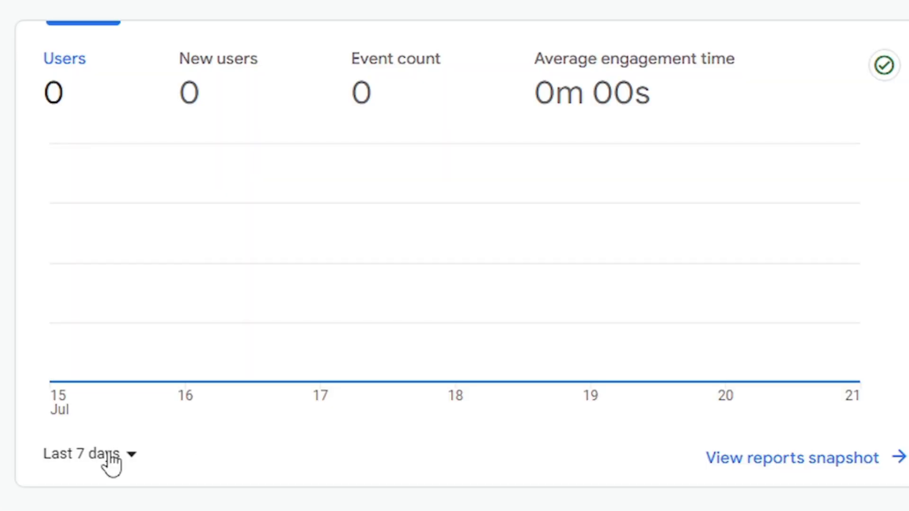
# - Check the date range options of the home page's user chart and the card for users in the last 30 minutes
pyautogui.click(212, 349)
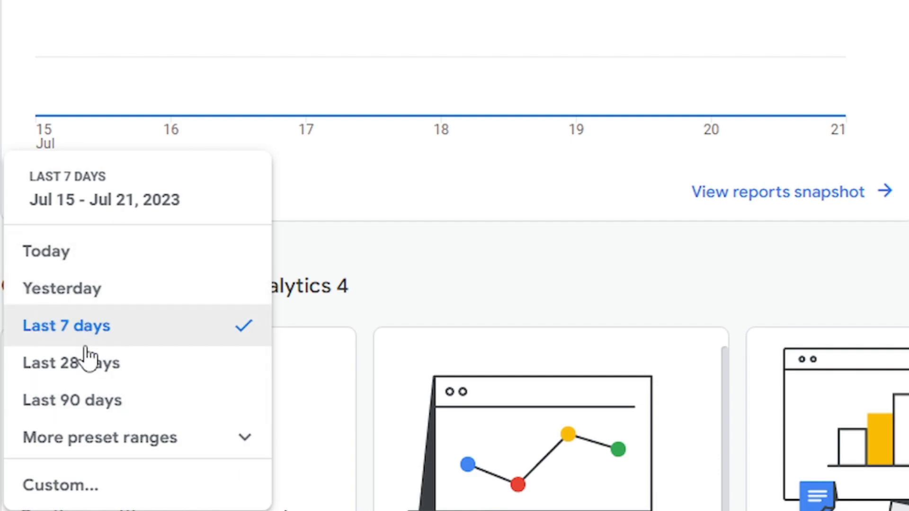
pyautogui.click(192, 485)
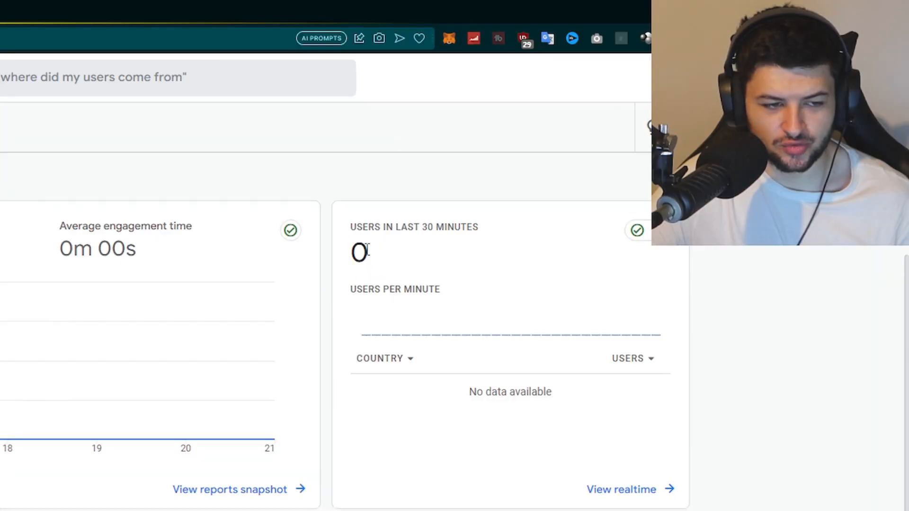
pyautogui.moveTo(344, 236); pyautogui.dragTo(438, 263)
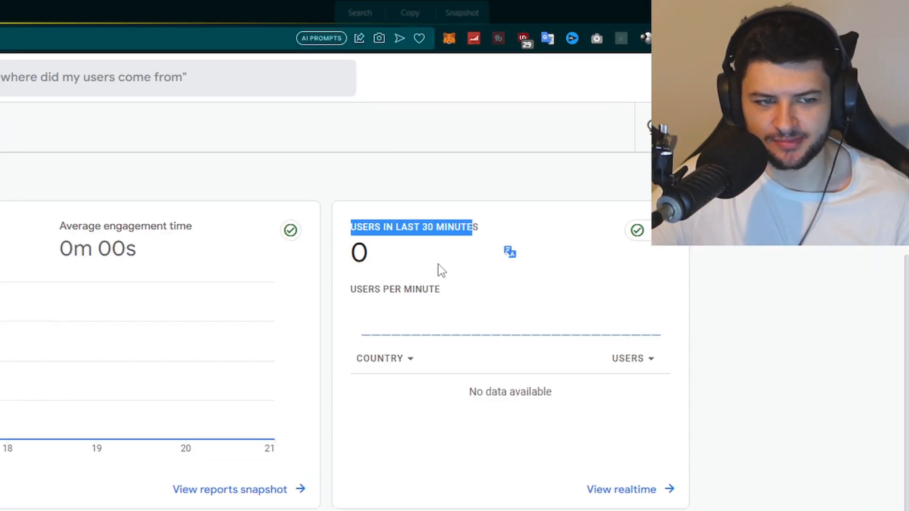
pyautogui.click(416, 303)
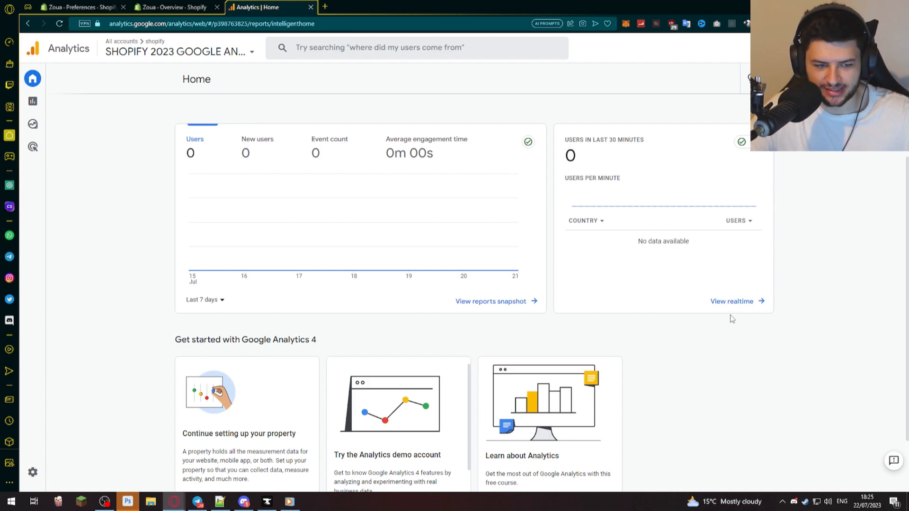
# - Open the realtime report and look through its overview cards
pyautogui.click(728, 301)
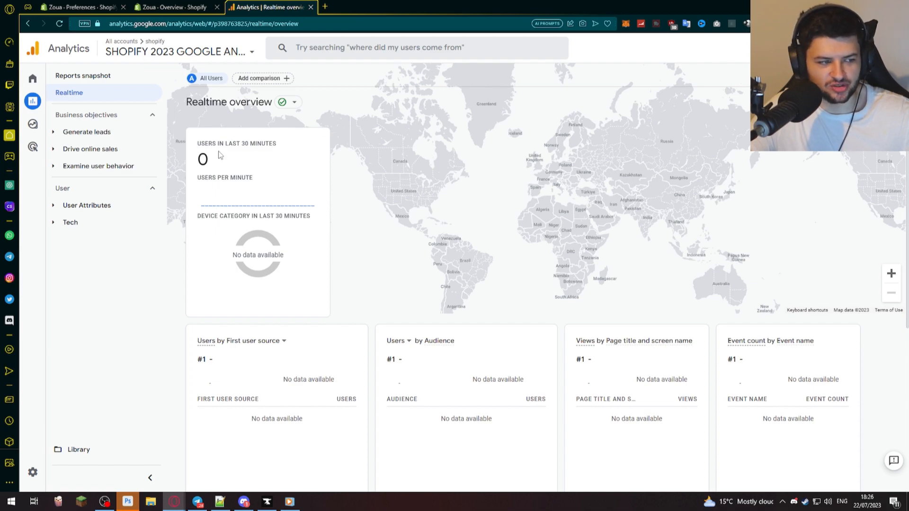
pyautogui.scroll(-5, 429, 263)
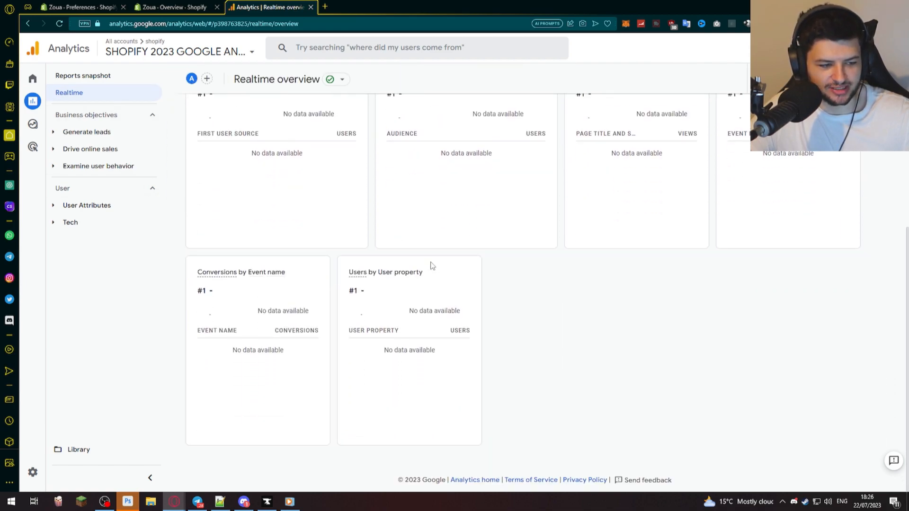
pyautogui.scroll(5, 430, 264)
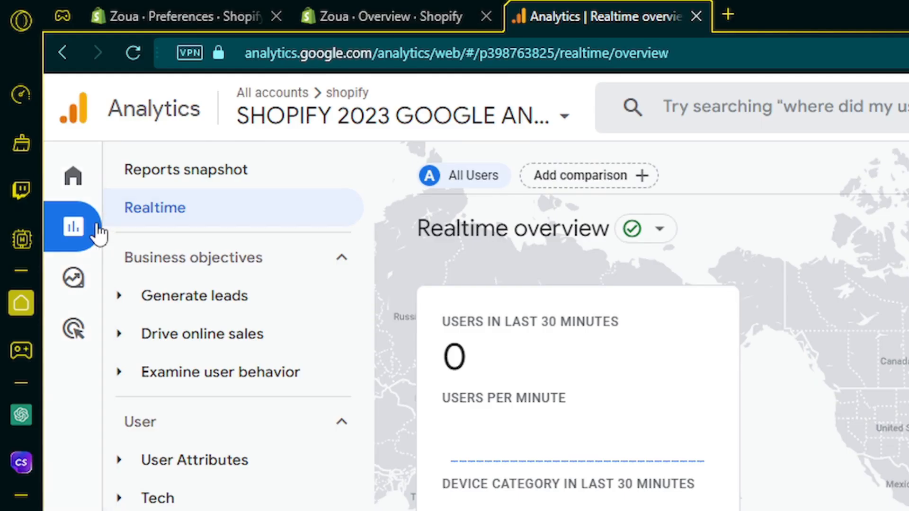
# - Look at the Conversions and Events reports under Examine user behavior
pyautogui.click(57, 104)
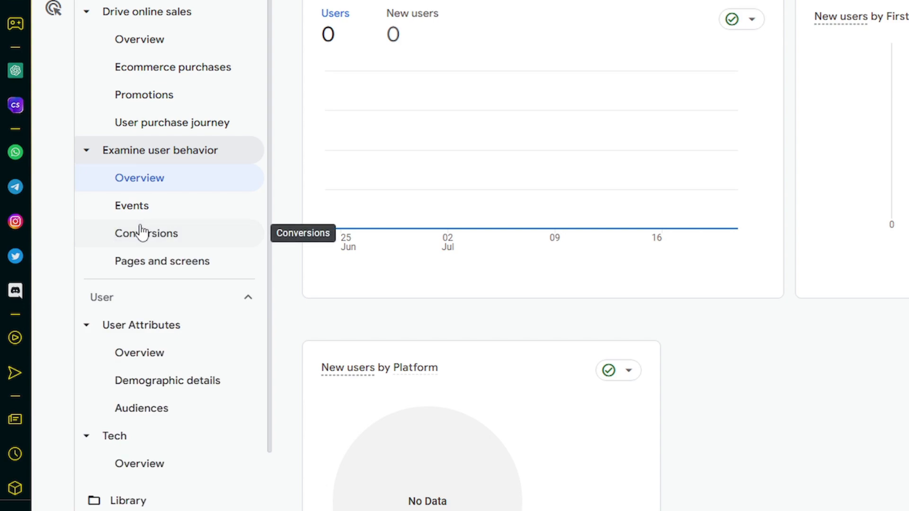
pyautogui.click(142, 221)
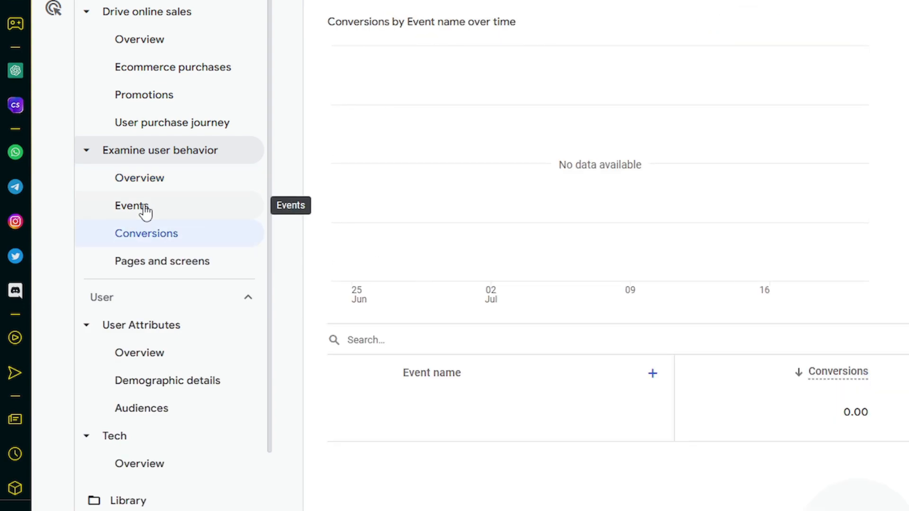
pyautogui.click(145, 210)
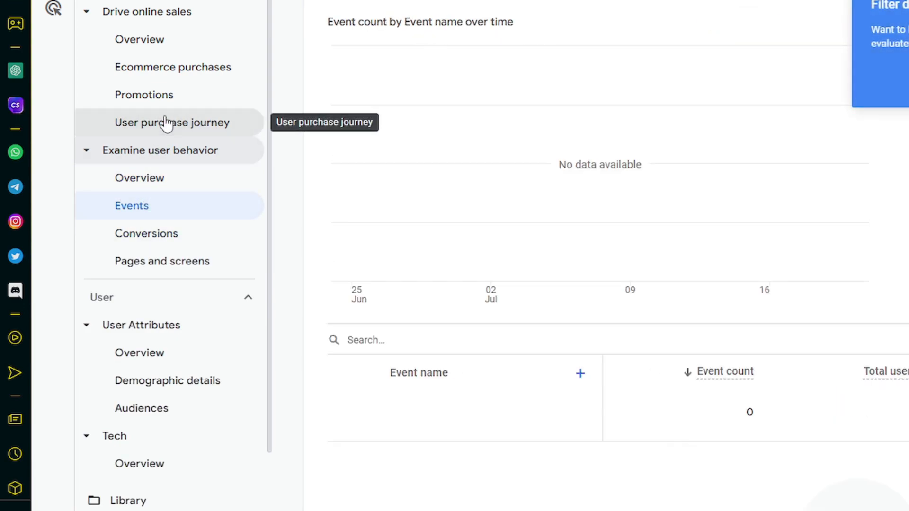
# - View the User purchase journey and Ecommerce purchases reports, dismissing the filter tip, and return to the Analytics home page
pyautogui.click(141, 135)
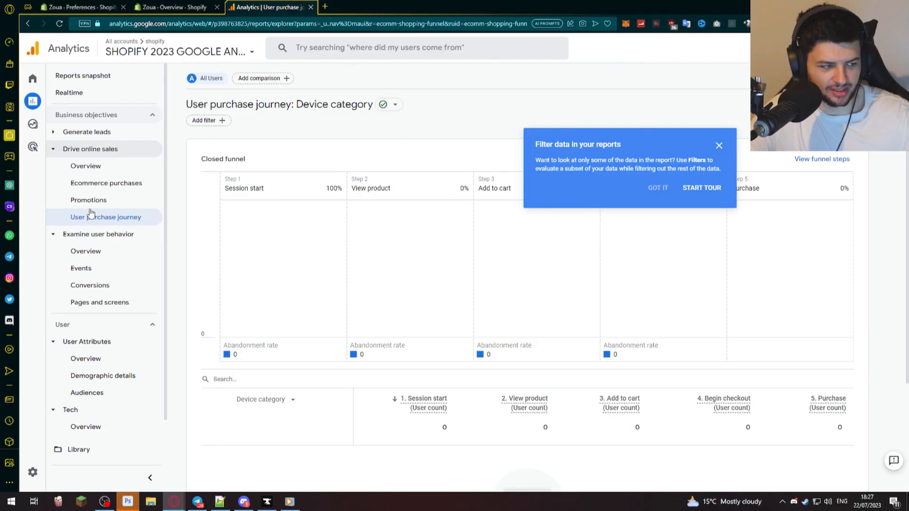
pyautogui.click(83, 185)
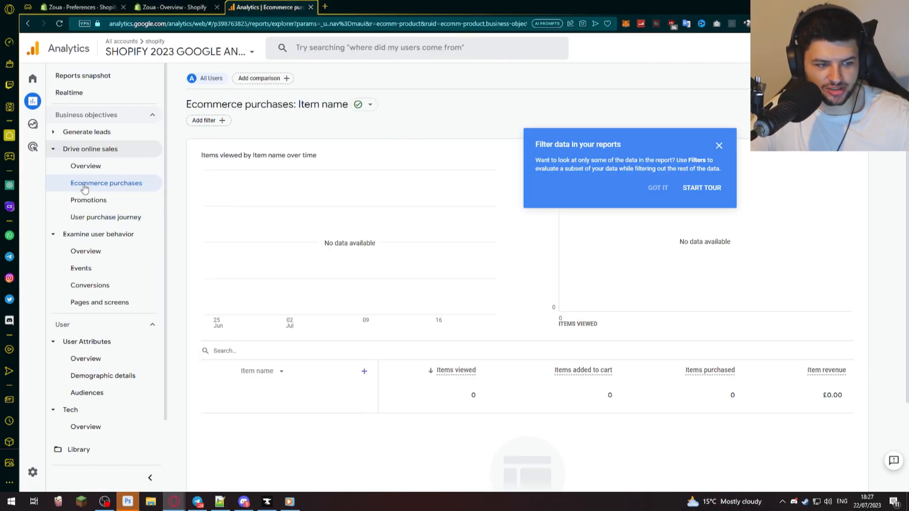
pyautogui.click(718, 146)
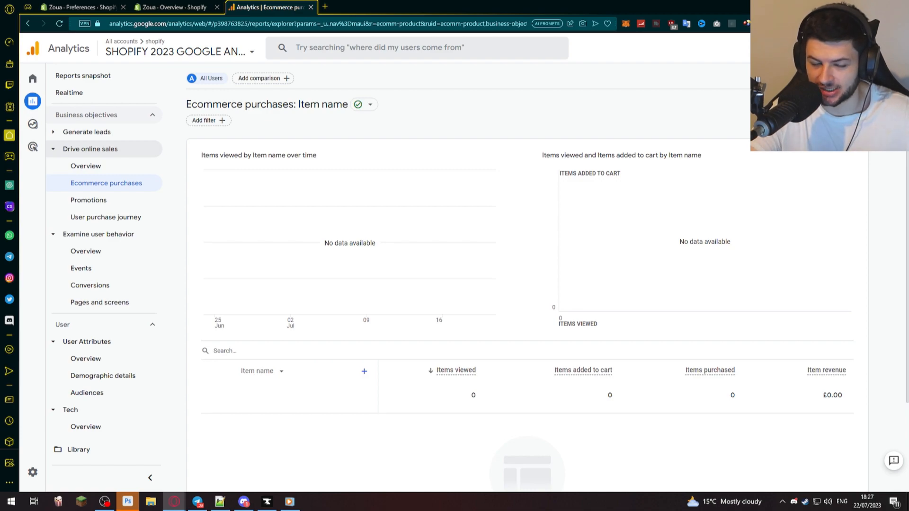
pyautogui.click(33, 78)
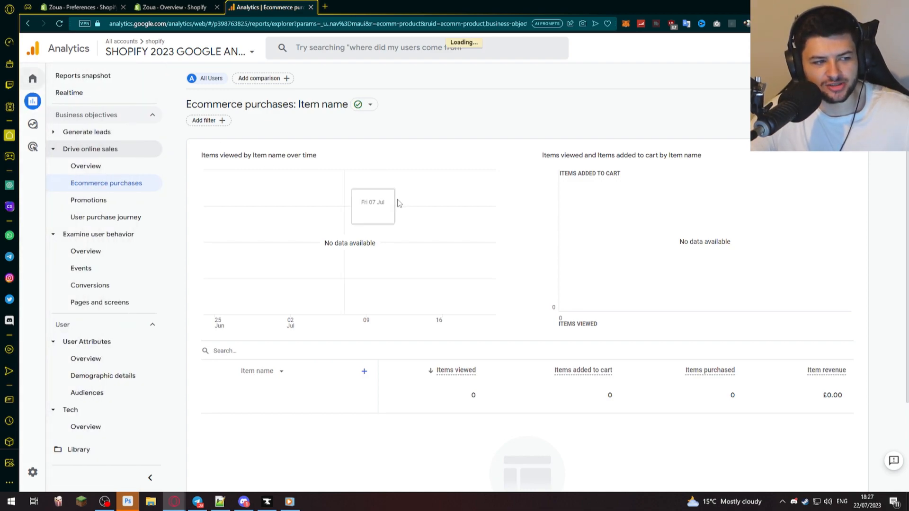